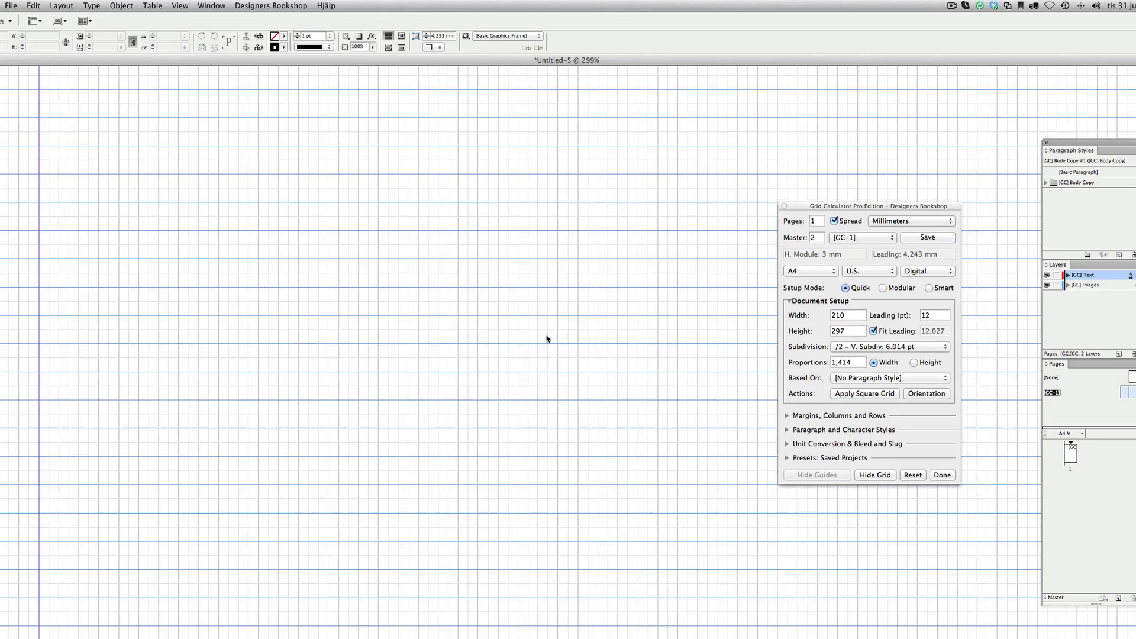
# Set the Body Copy paragraph style's font to Adobe Garamond Pro at 10 pt
pyautogui.moveTo(515, 340); pyautogui.dragTo(490, 270)
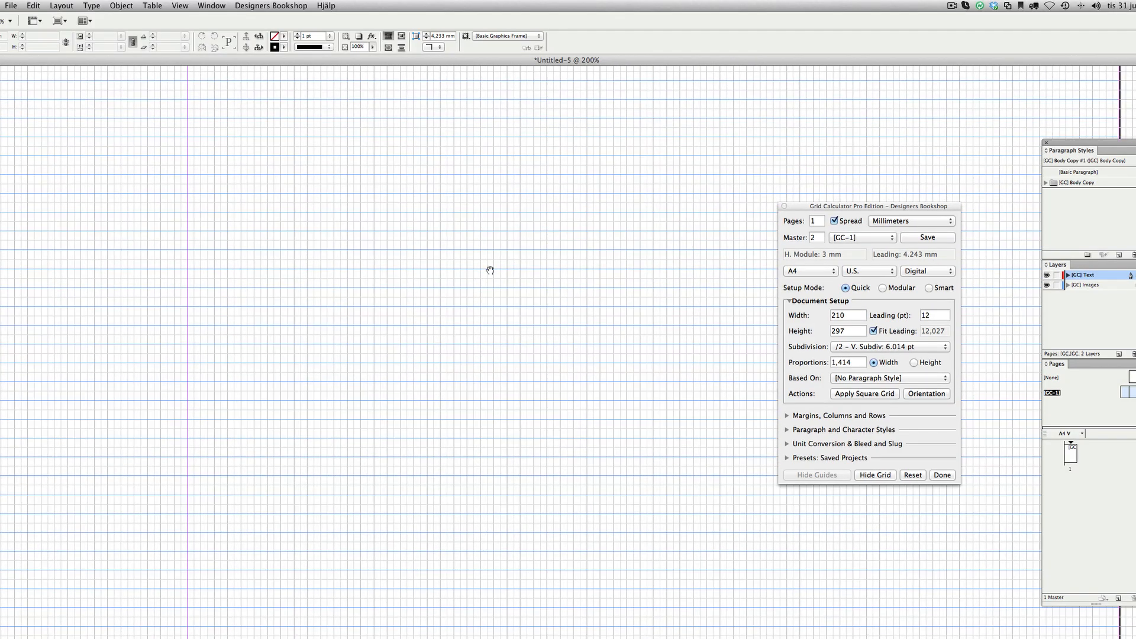
pyautogui.click(812, 427)
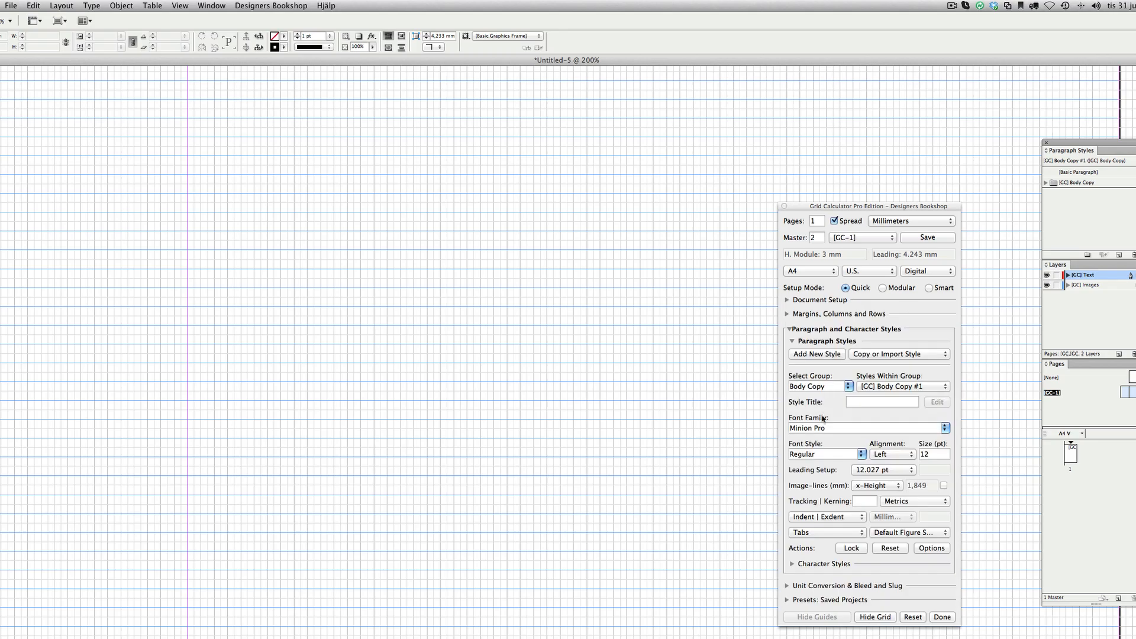
pyautogui.write('Adobe Garamond Pro')
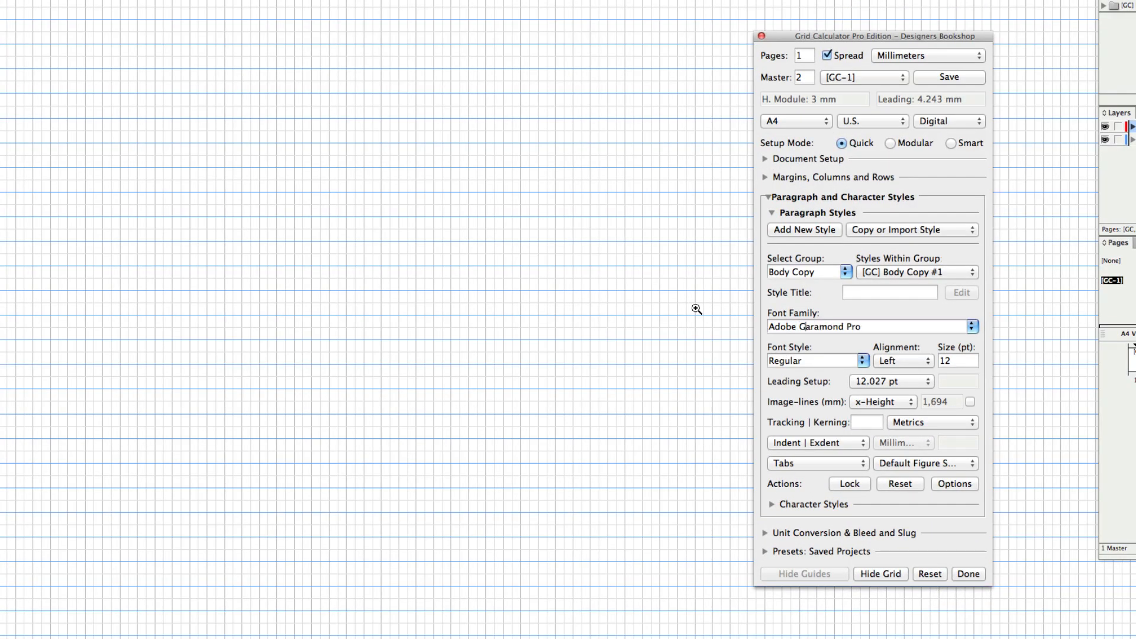
pyautogui.press('Tab')
pyautogui.press('Tab')
pyautogui.write('10')
# Draw a text frame on the page and fill it with placeholder text
pyautogui.click(382, 287)
pyautogui.moveTo(136, 8); pyautogui.dragTo(445, 481)
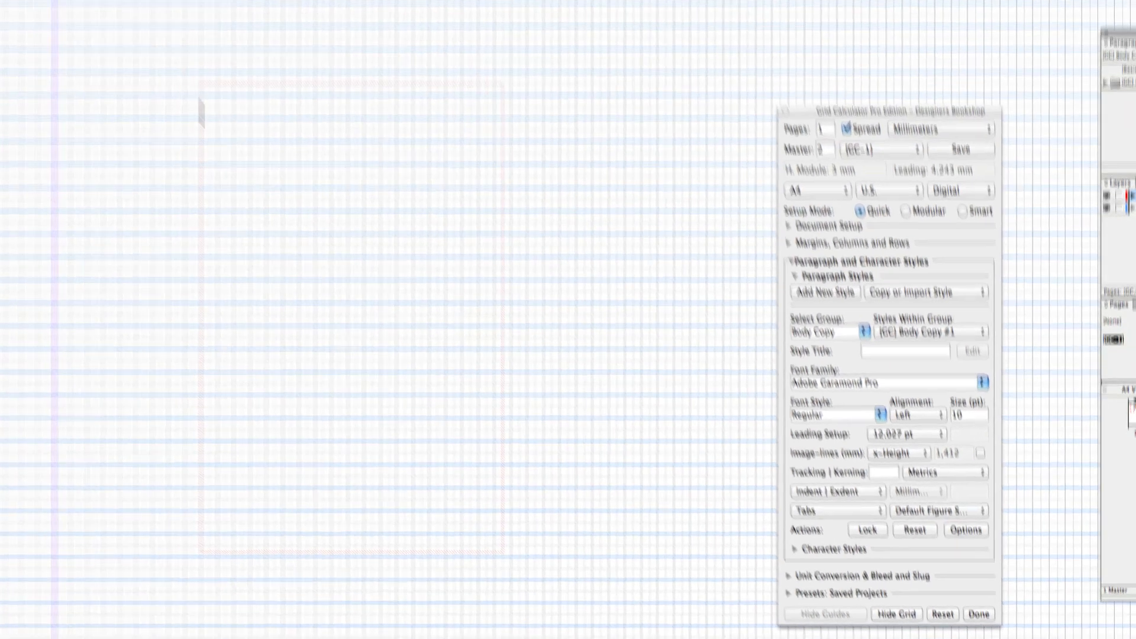
pyautogui.click(63, 6)
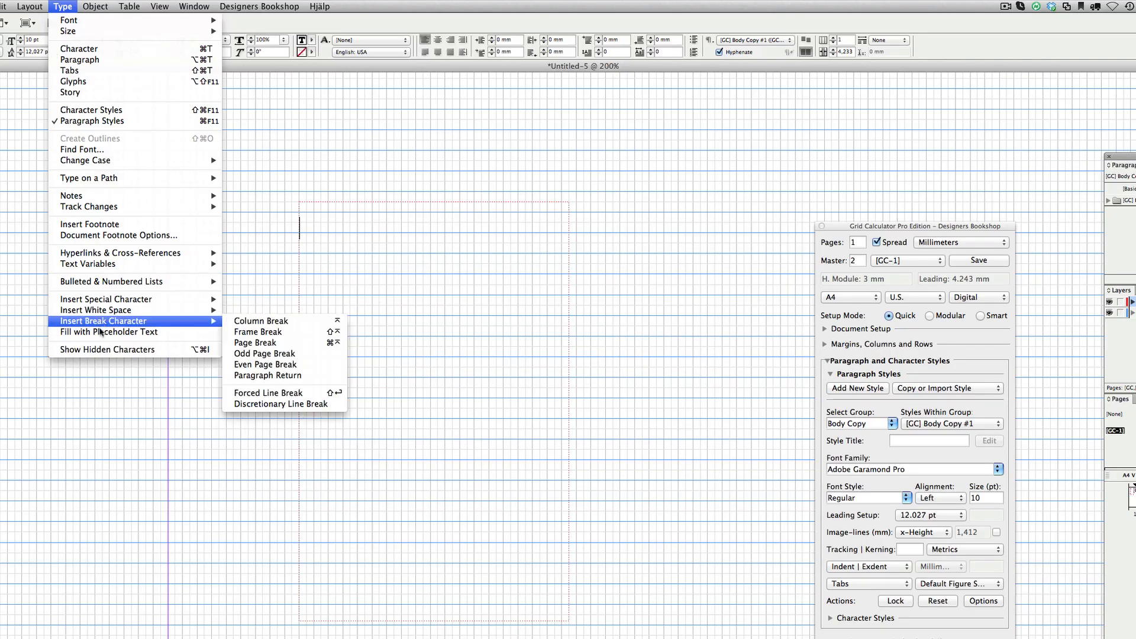
pyautogui.click(127, 335)
# Add a new paragraph style in the Caption | Info group
pyautogui.keyDown('super'); pyautogui.click(578, 398); pyautogui.keyUp('super')
pyautogui.press('space')
pyautogui.moveTo(458, 328); pyautogui.dragTo(337, 308)
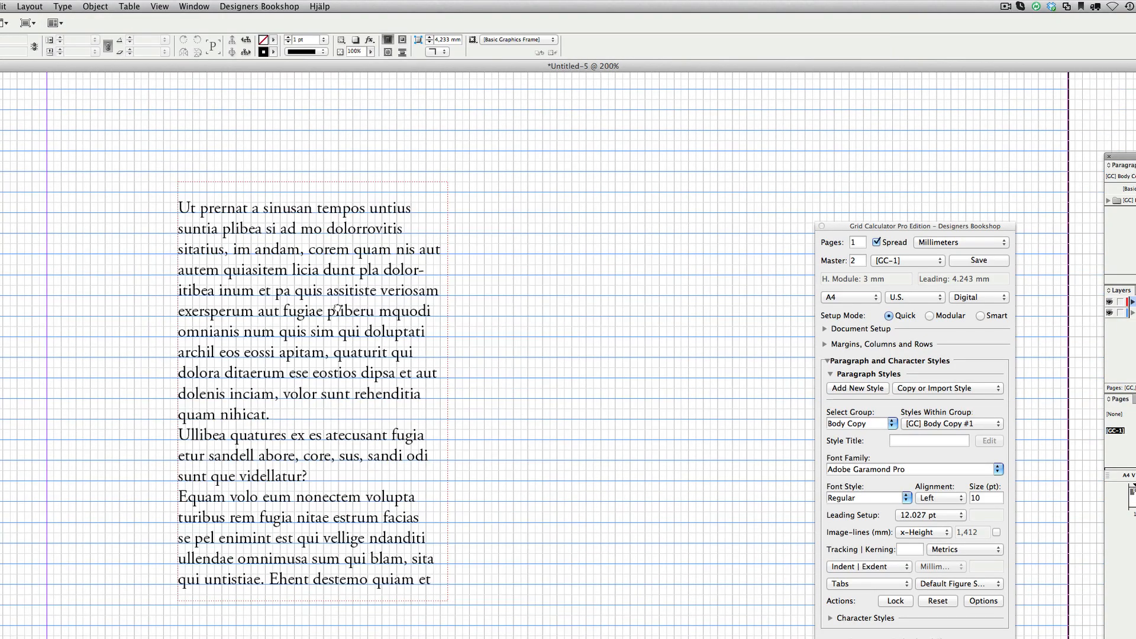
pyautogui.keyDown('super'); pyautogui.click(334, 309); pyautogui.keyUp('super')
pyautogui.moveTo(606, 383); pyautogui.dragTo(343, 300)
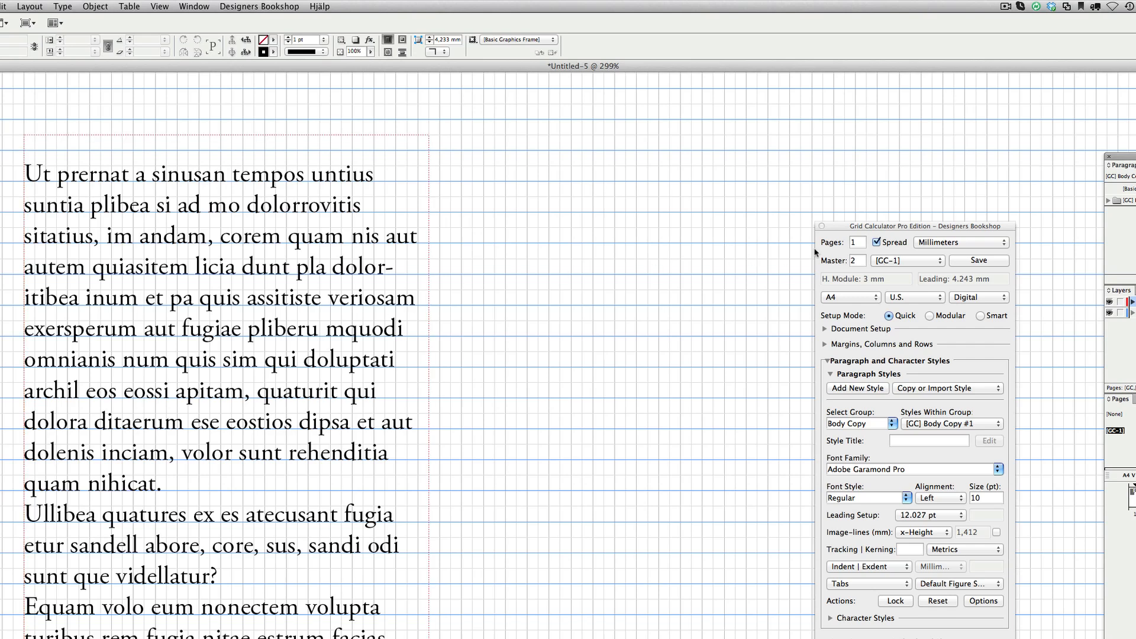
pyautogui.moveTo(876, 226); pyautogui.dragTo(948, 216)
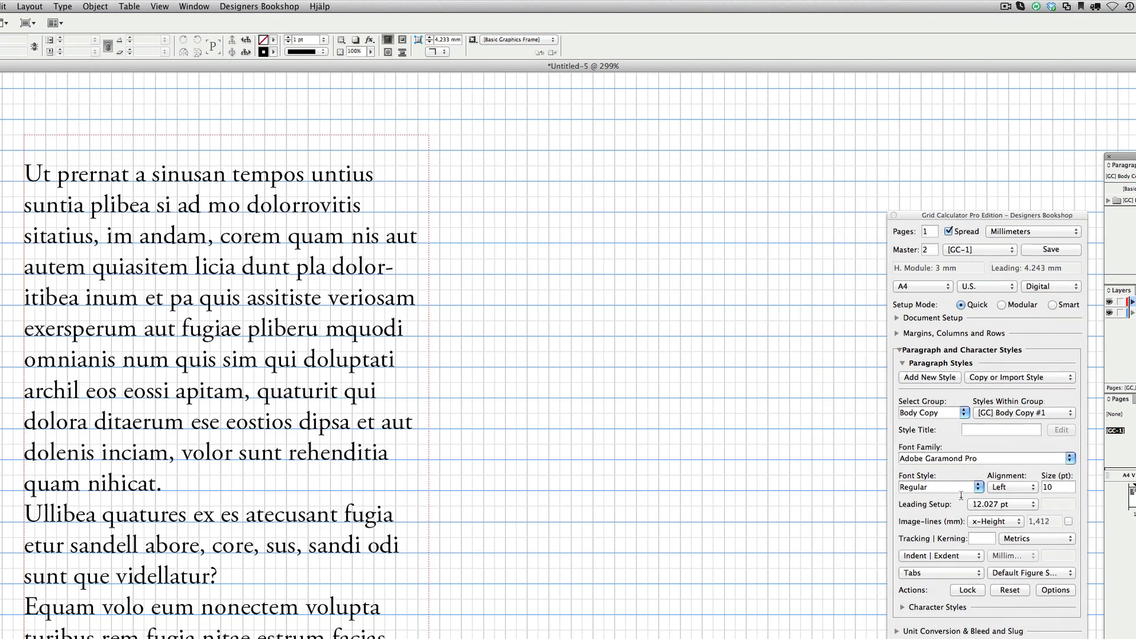
pyautogui.click(964, 414)
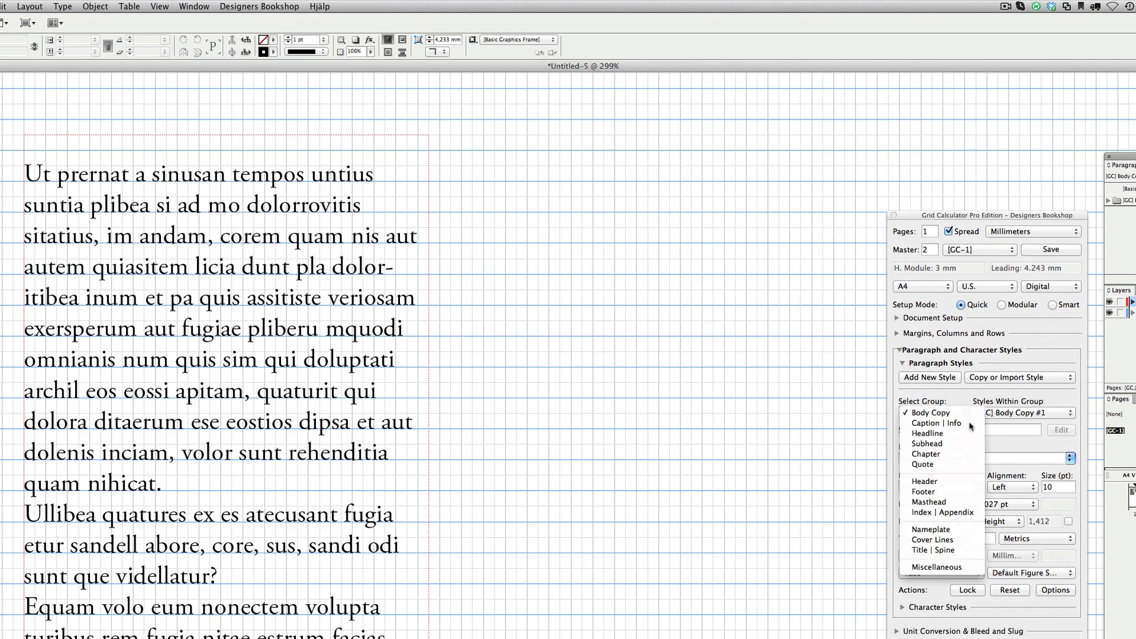
pyautogui.click(970, 424)
pyautogui.click(945, 376)
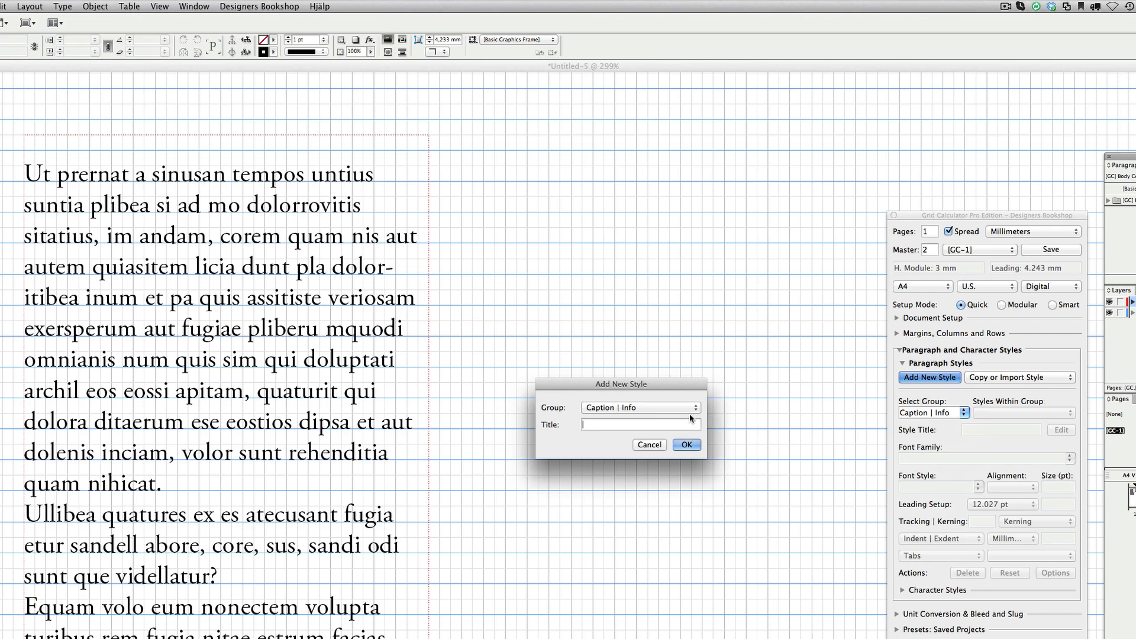
pyautogui.click(686, 445)
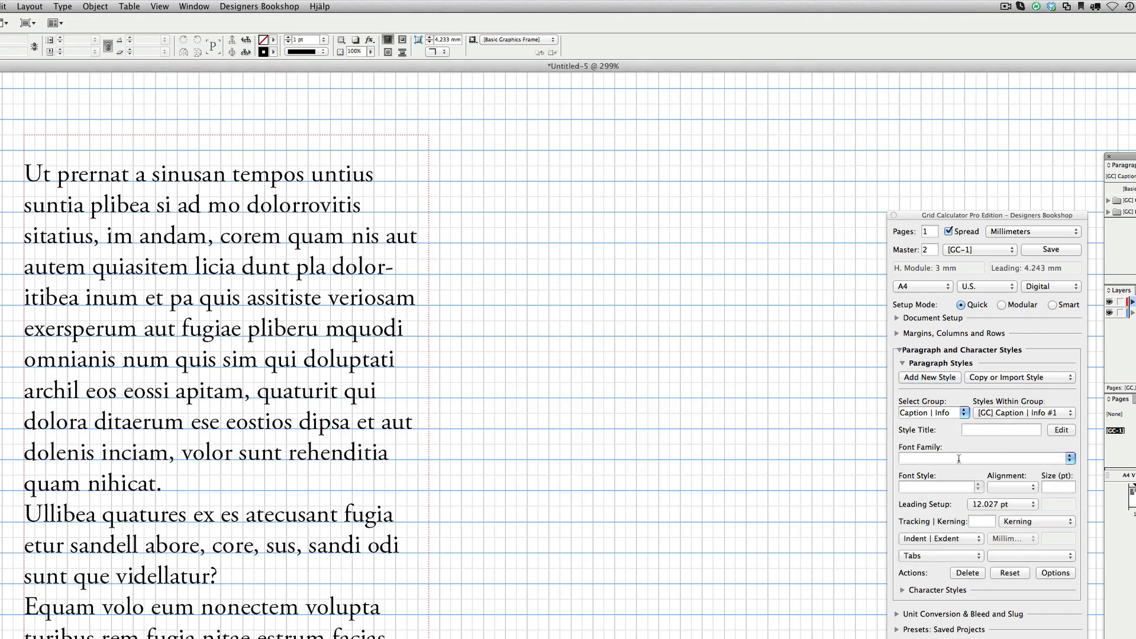
# Set the caption style's font to Berthold Akzidenz Grotesk, Regular, at 7 pt
pyautogui.click(951, 459)
pyautogui.write('Berthold Akzidenz Grotesk')
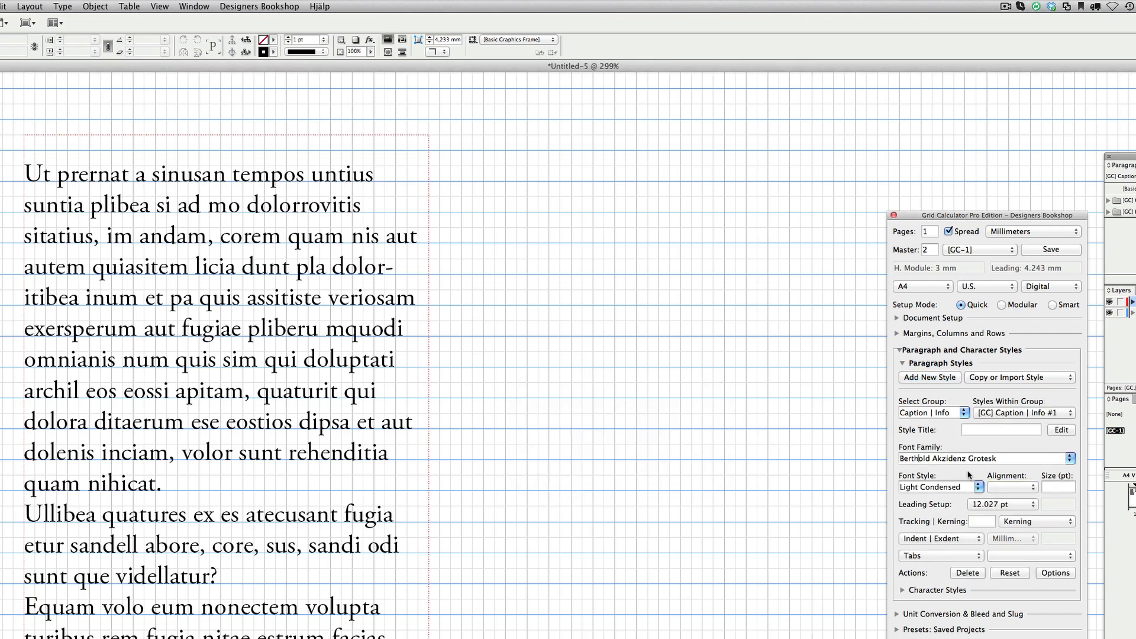
pyautogui.press('Tab')
pyautogui.press('Tab')
pyautogui.write('7')
pyautogui.click(690, 465)
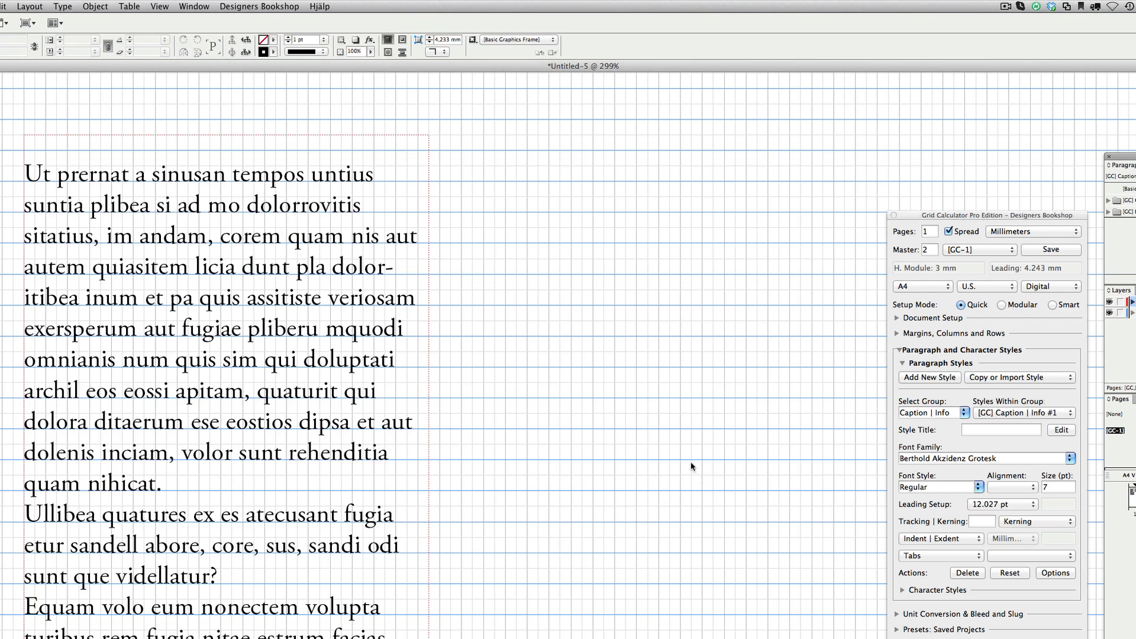
# Draw a second text frame beside the first and fill it with placeholder text
pyautogui.moveTo(486, 153); pyautogui.dragTo(769, 638)
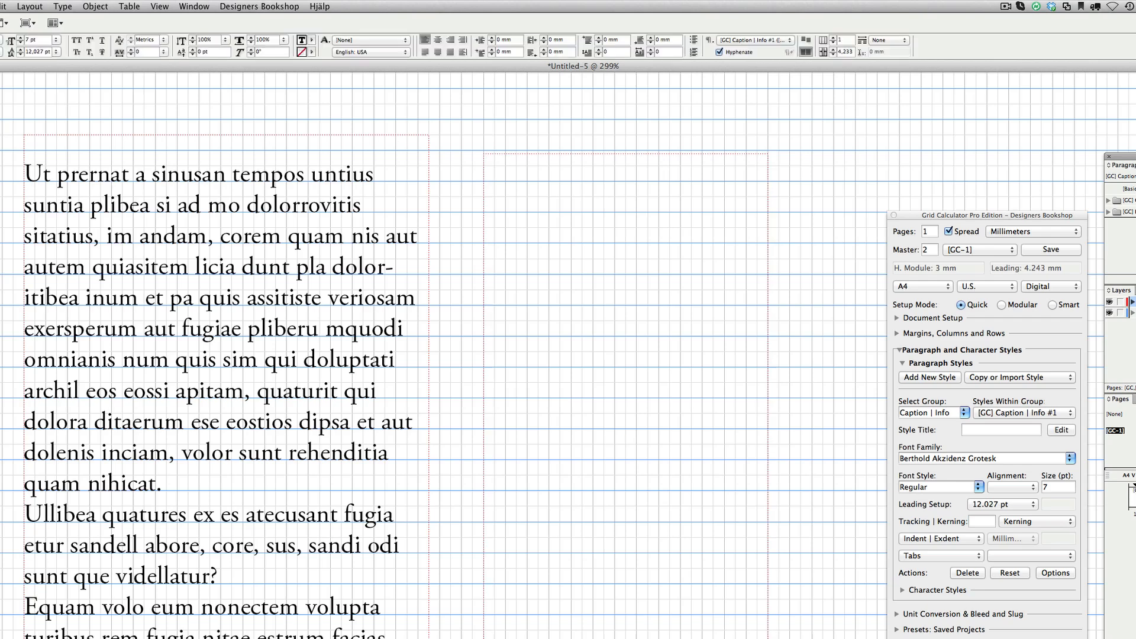
pyautogui.click(63, 6)
pyautogui.click(100, 333)
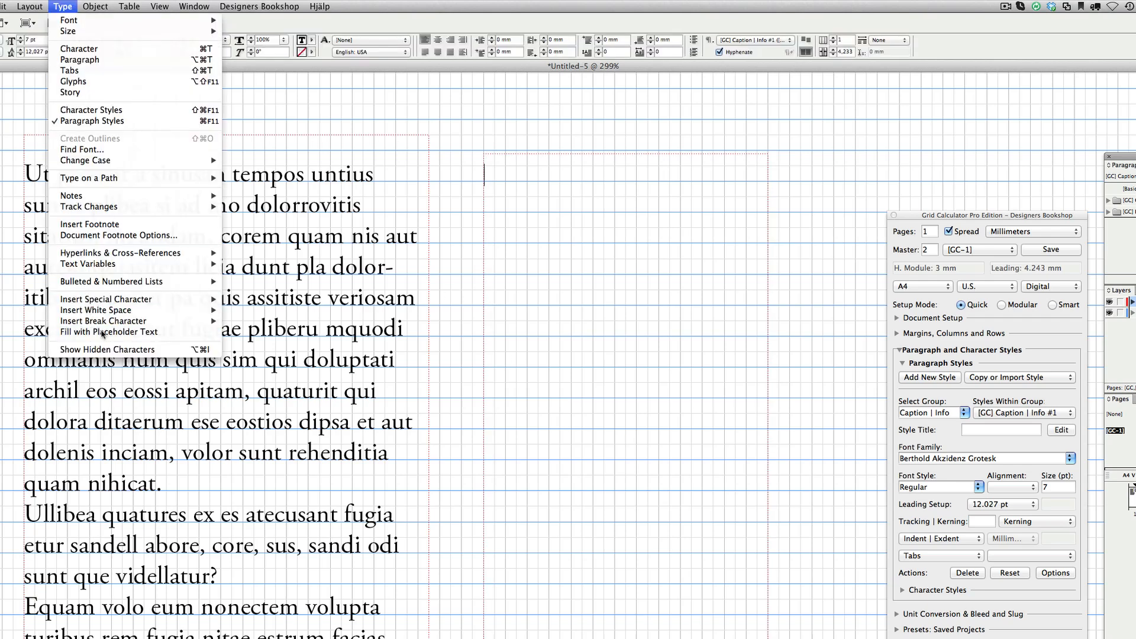
pyautogui.press('Escape')
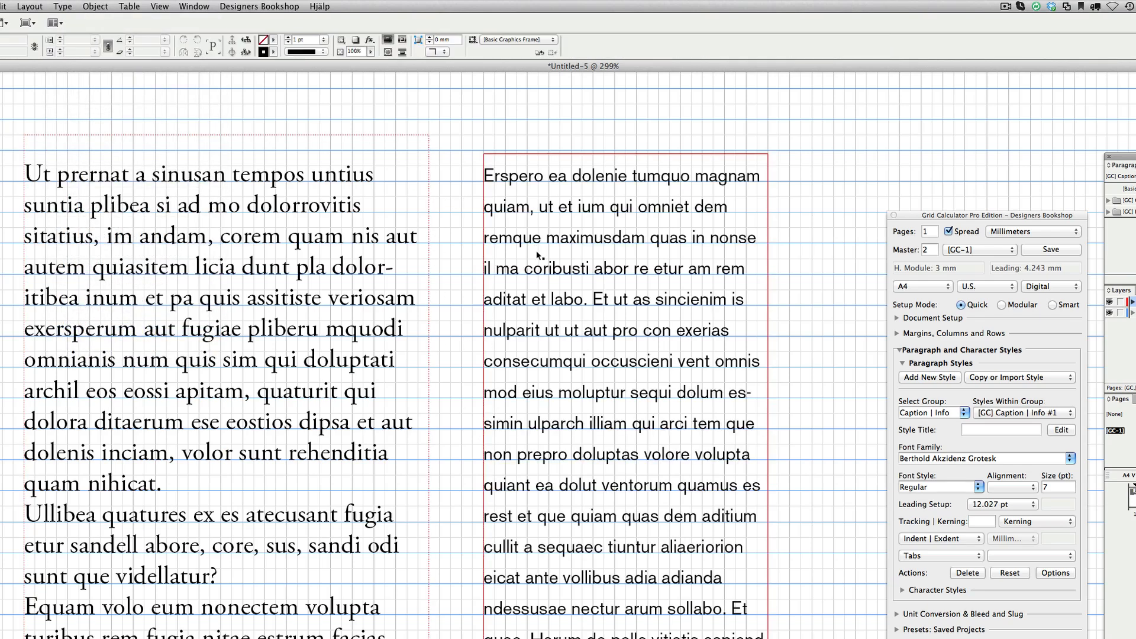
# Set the caption style's leading to /2 (6.014 pt) and its size to 6 pt
pyautogui.click(1001, 504)
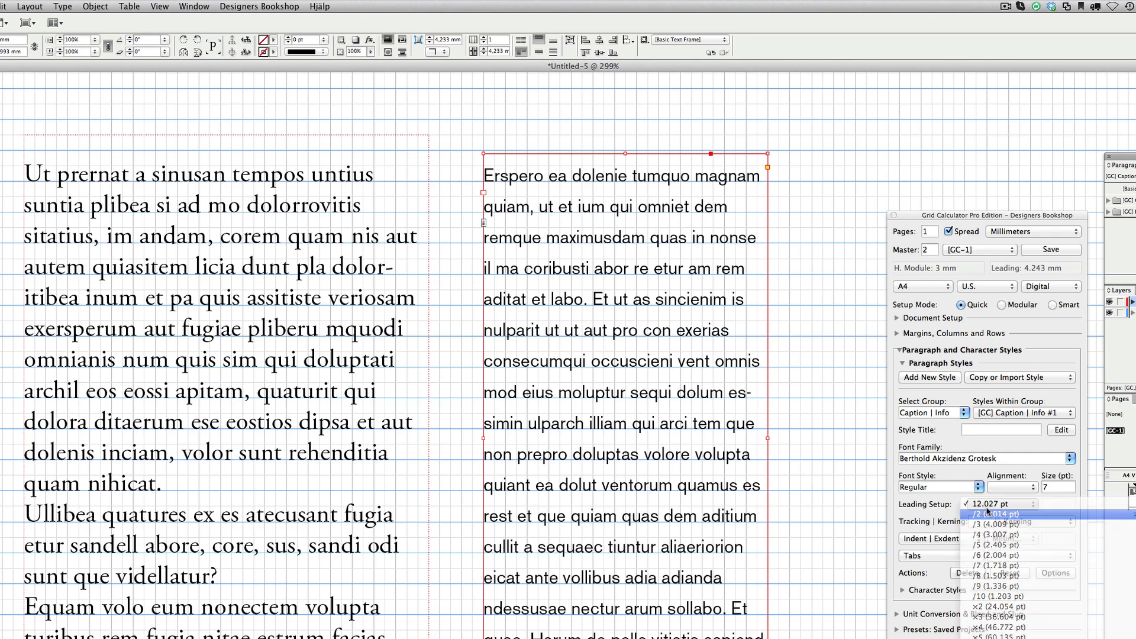
pyautogui.click(1000, 513)
pyautogui.click(1057, 487)
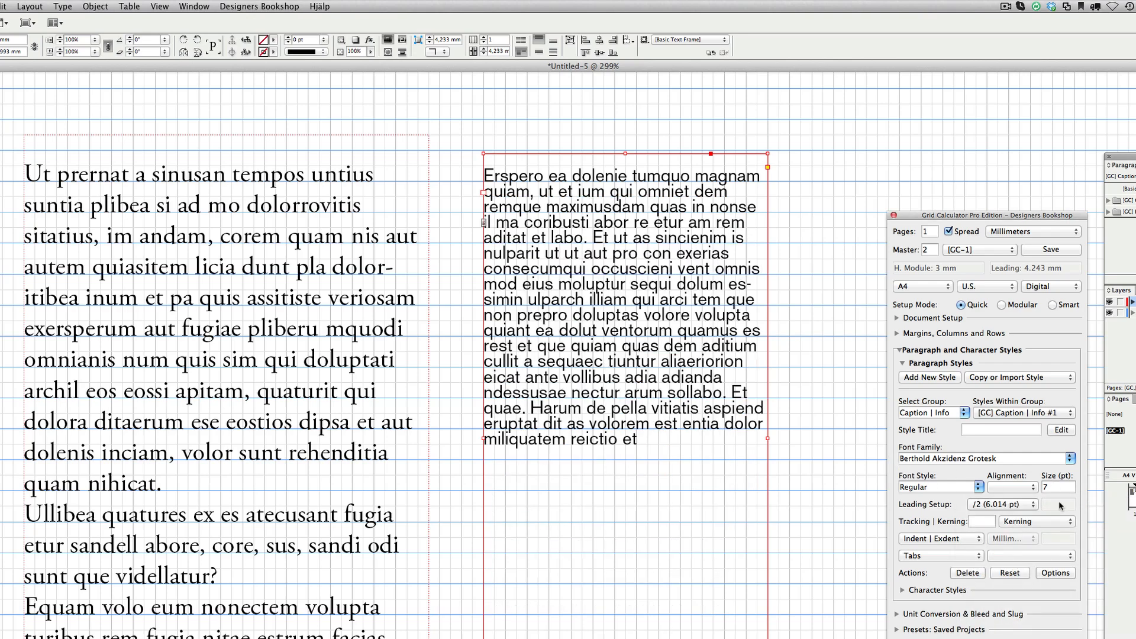
pyautogui.press('BackSpace')
pyautogui.write('6')
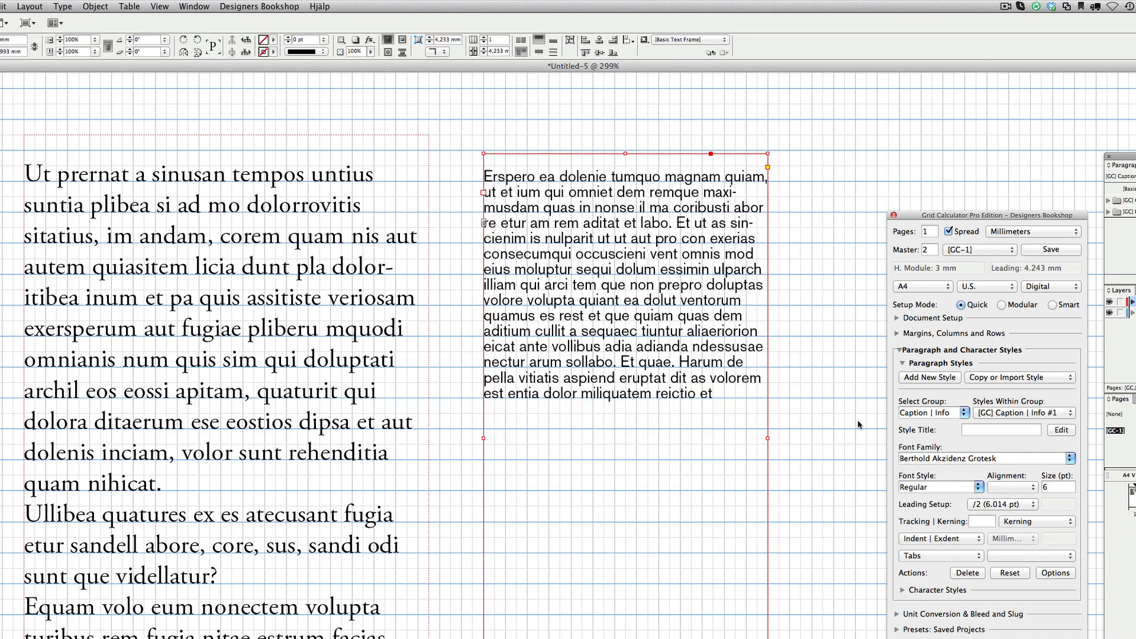
# Move the caption text frame slightly left to align with the grid
pyautogui.click(839, 355)
pyautogui.hscroll(-1, 563, 244)
pyautogui.press('super+space')
pyautogui.moveTo(278, 148); pyautogui.dragTo(759, 439)
pyautogui.click(555, 351)
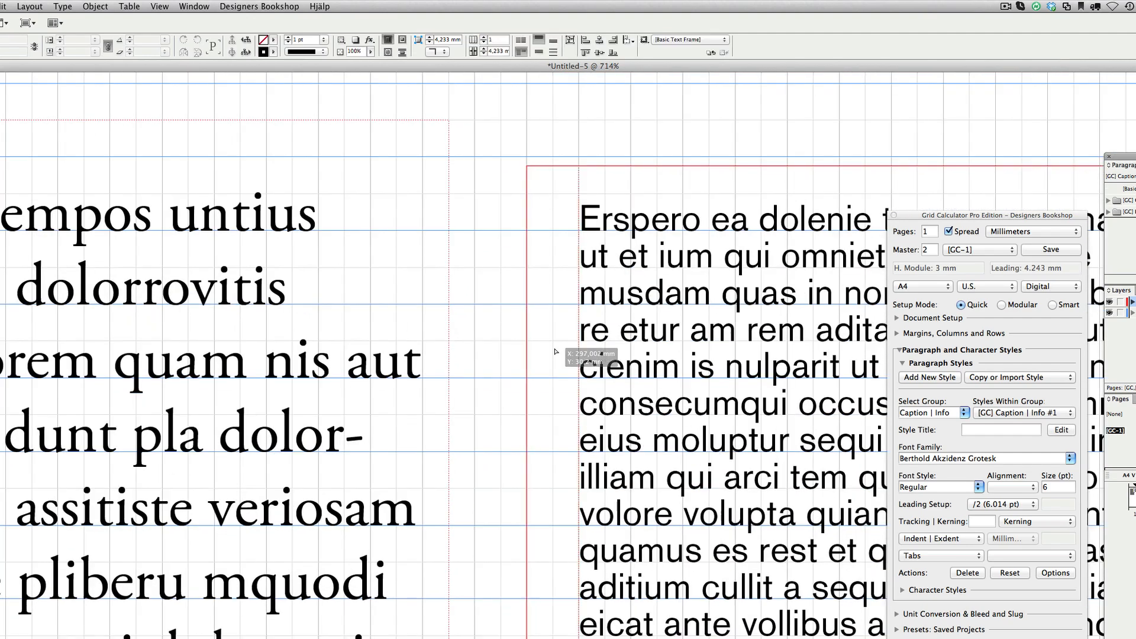
pyautogui.moveTo(555, 351); pyautogui.dragTo(513, 354)
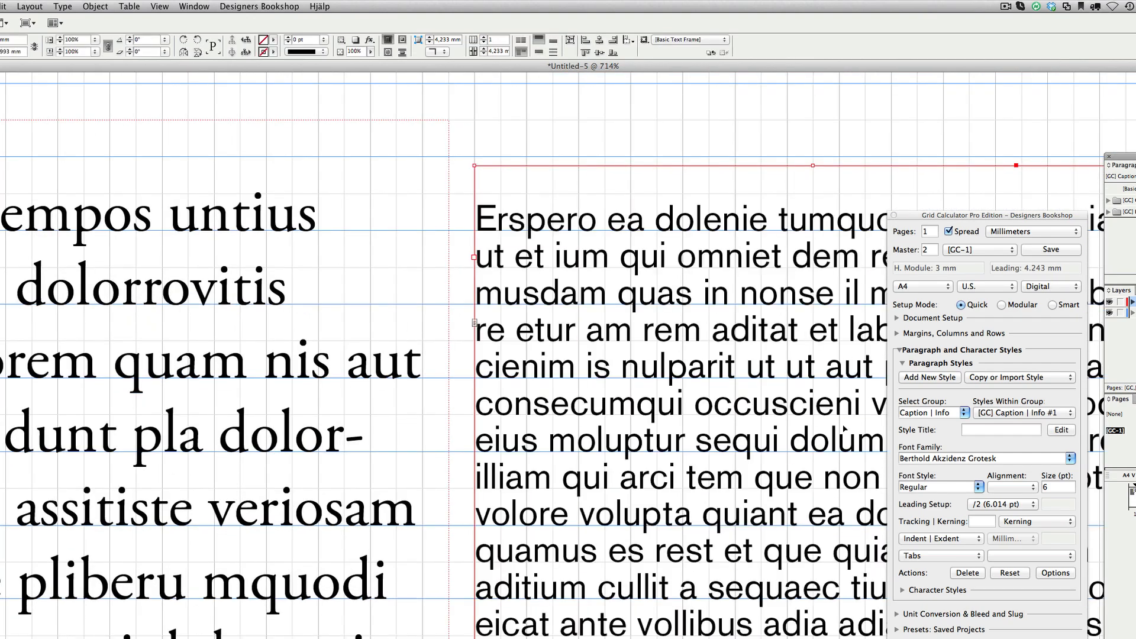
# Set the caption style's size to 5.5 pt and preview the text at different zoom levels
pyautogui.click(1058, 486)
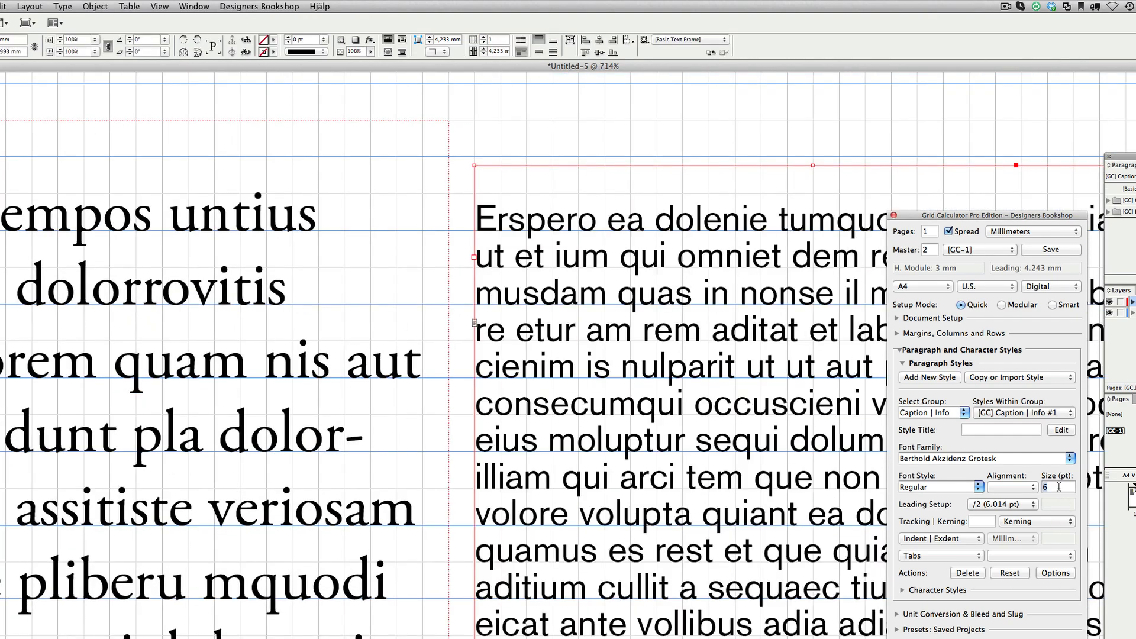
pyautogui.press('Tab')
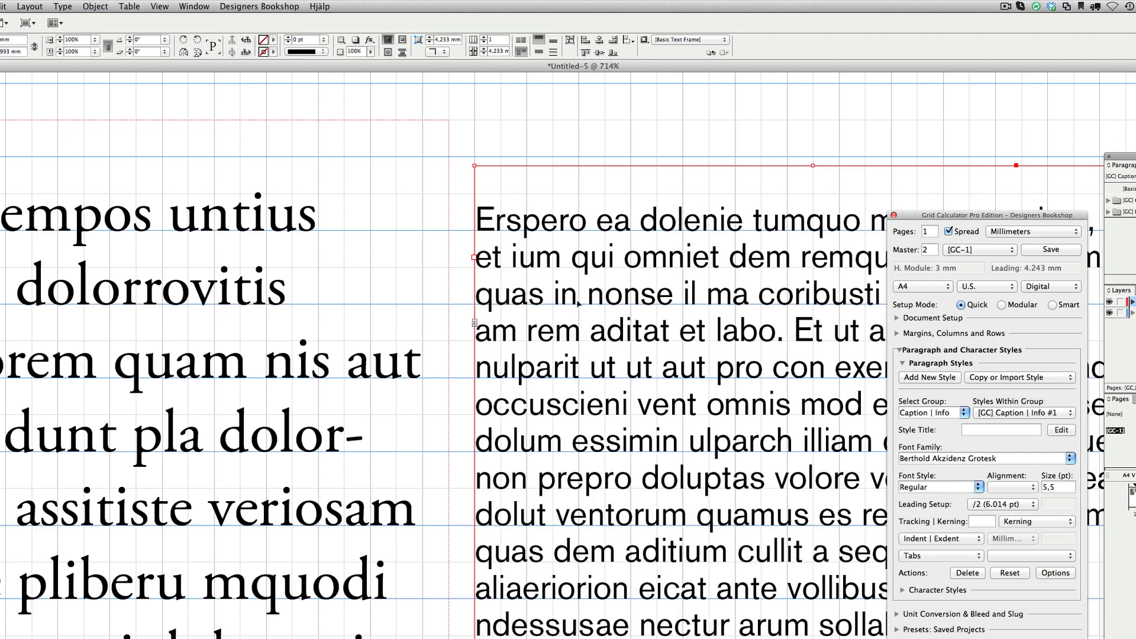
pyautogui.click(448, 224)
pyautogui.click(456, 212)
pyautogui.press('w')
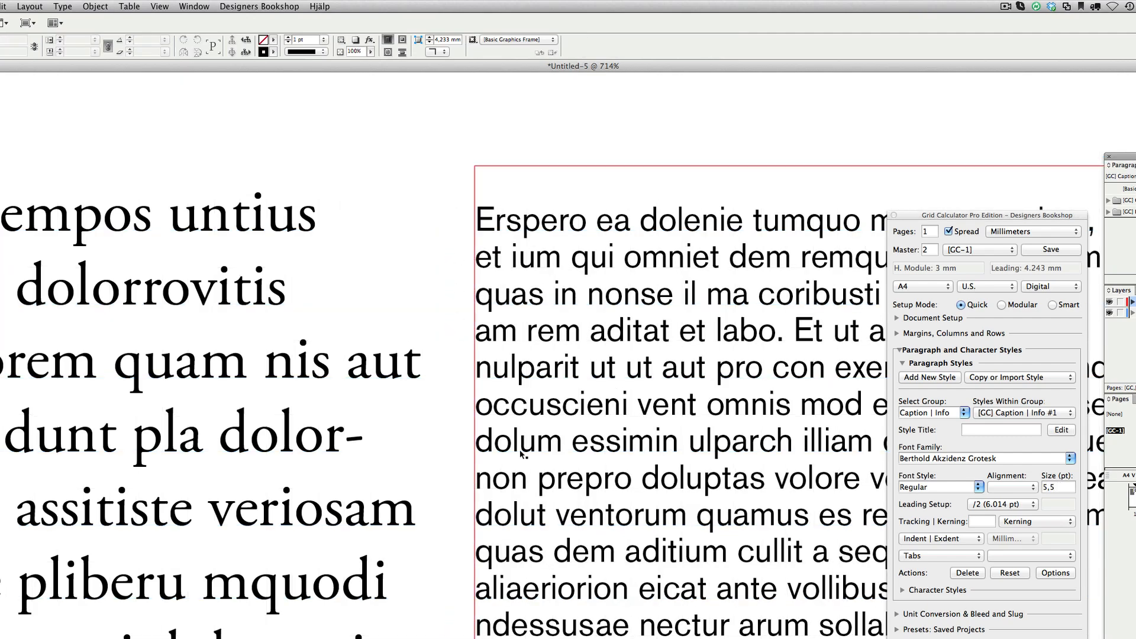
pyautogui.press('super+4')
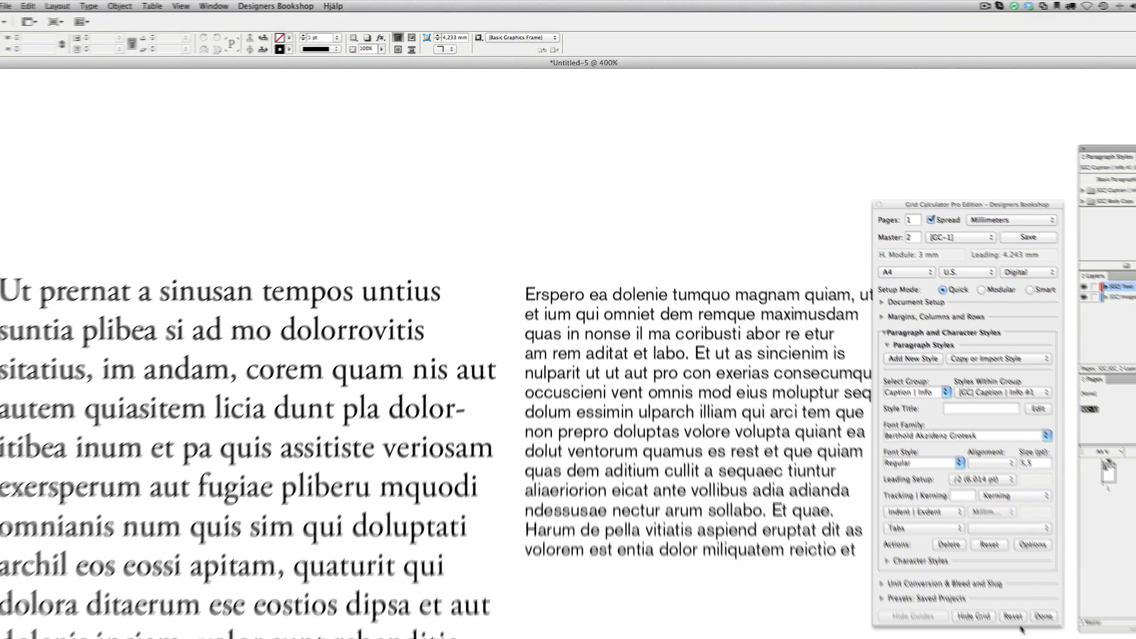
pyautogui.press('w')
pyautogui.press('super+1')
# Reset all Grid Calculator settings
pyautogui.click(966, 548)
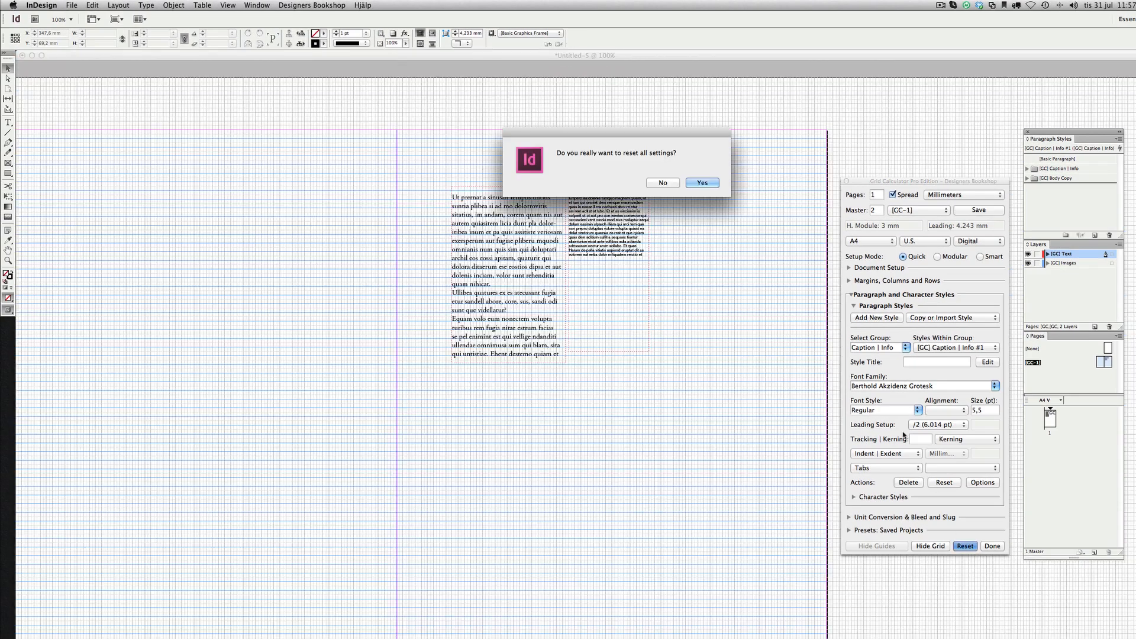
pyautogui.click(708, 179)
# Select both text frames and delete them
pyautogui.keyDown('super'); pyautogui.click(673, 237); pyautogui.keyUp('super')
pyautogui.hscroll(-3, 556, 248)
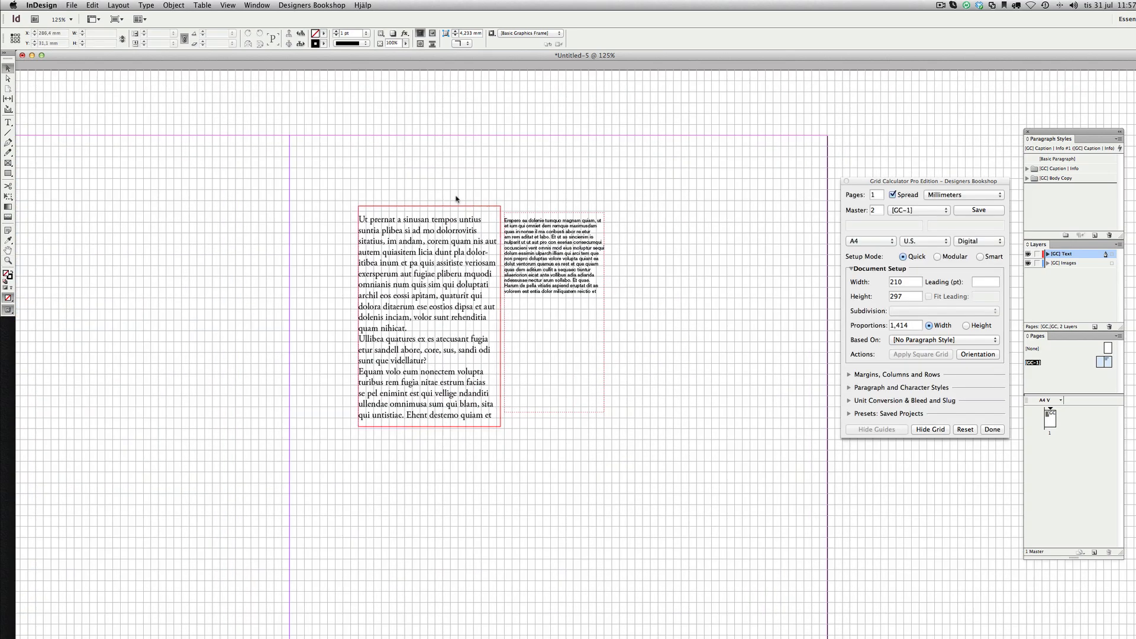
pyautogui.moveTo(406, 190); pyautogui.dragTo(623, 314)
pyautogui.press('Delete')
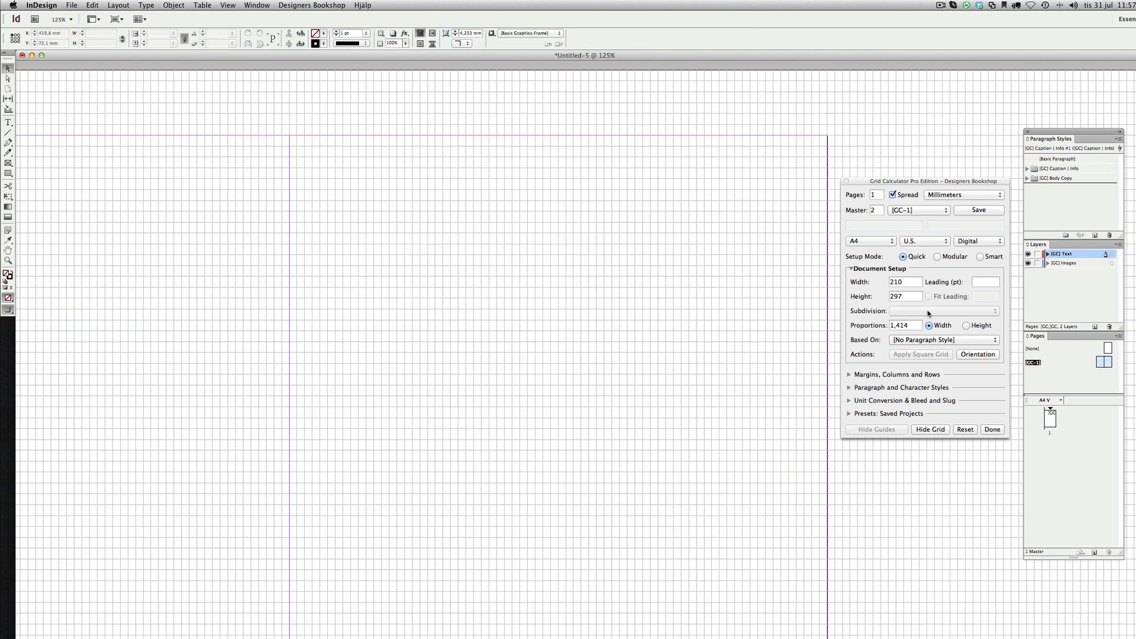
# Set the margins to top 5, bottom 6, inside 5 and outside 5
pyautogui.click(983, 278)
pyautogui.click(850, 375)
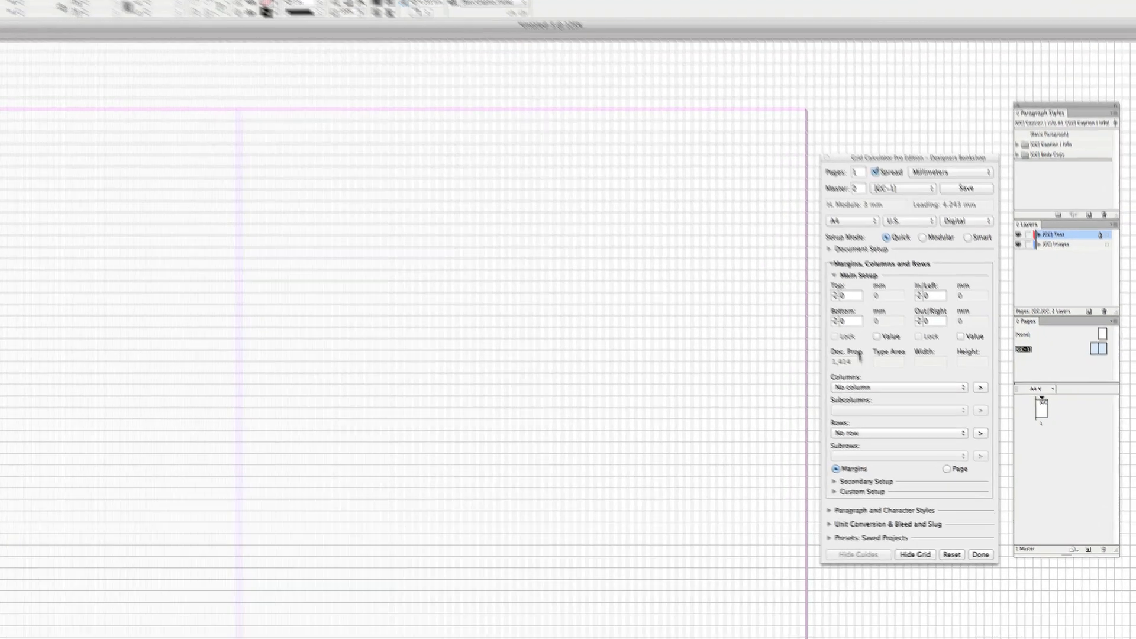
pyautogui.click(870, 311)
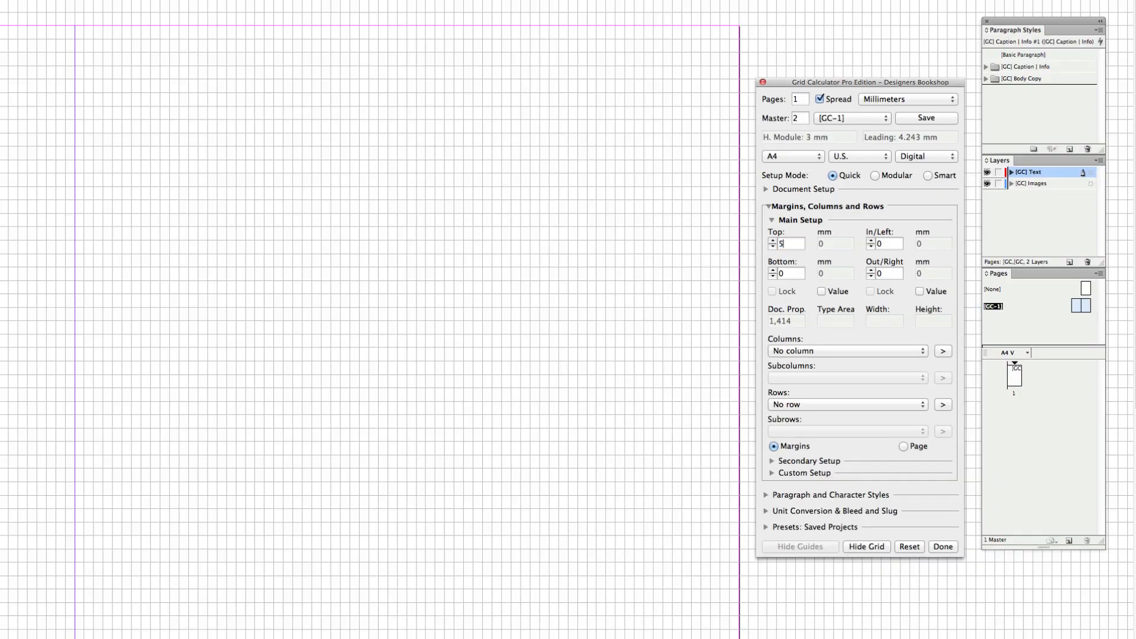
pyautogui.press('Tab')
pyautogui.press('Tab')
pyautogui.write('5')
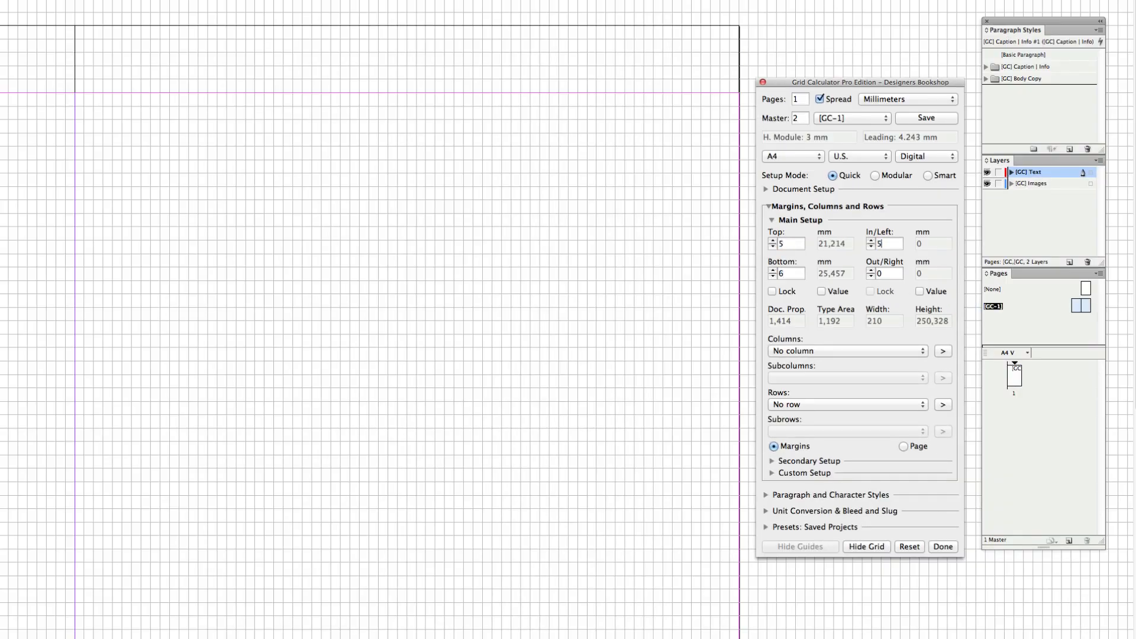
pyautogui.press('Tab')
pyautogui.write('5')
pyautogui.press('Tab')
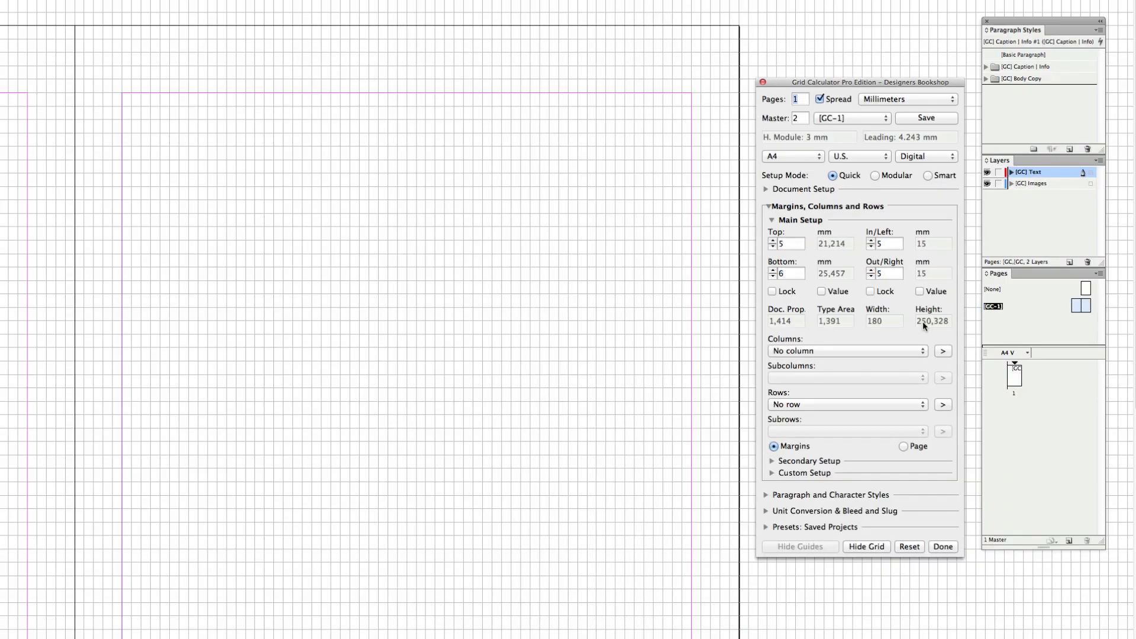
# Set the columns to 2 columns (29 lines) with a 2-line gutter and add subcolumns
pyautogui.click(919, 351)
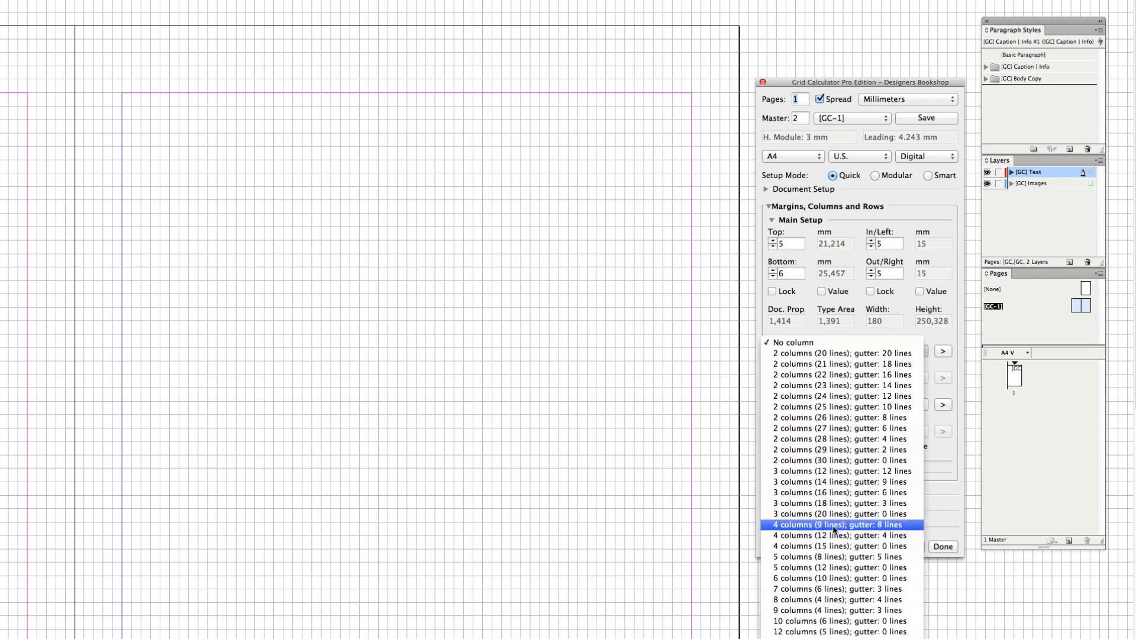
pyautogui.click(847, 449)
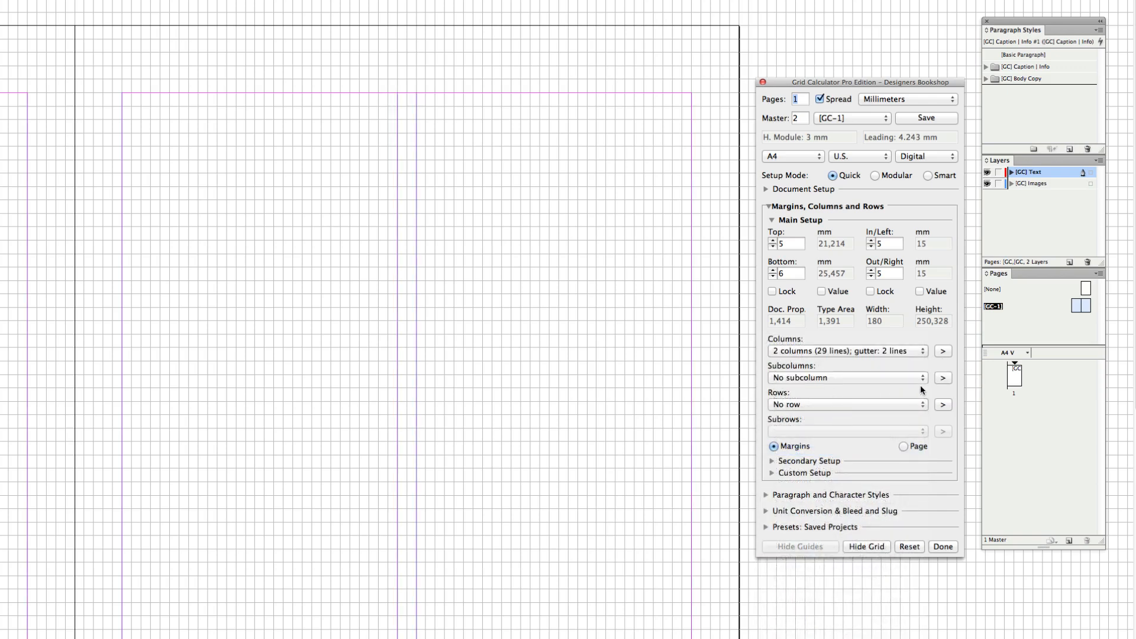
pyautogui.click(943, 378)
# Set the rows to 4 rows (14 lines) with a 1-line gutter
pyautogui.click(904, 404)
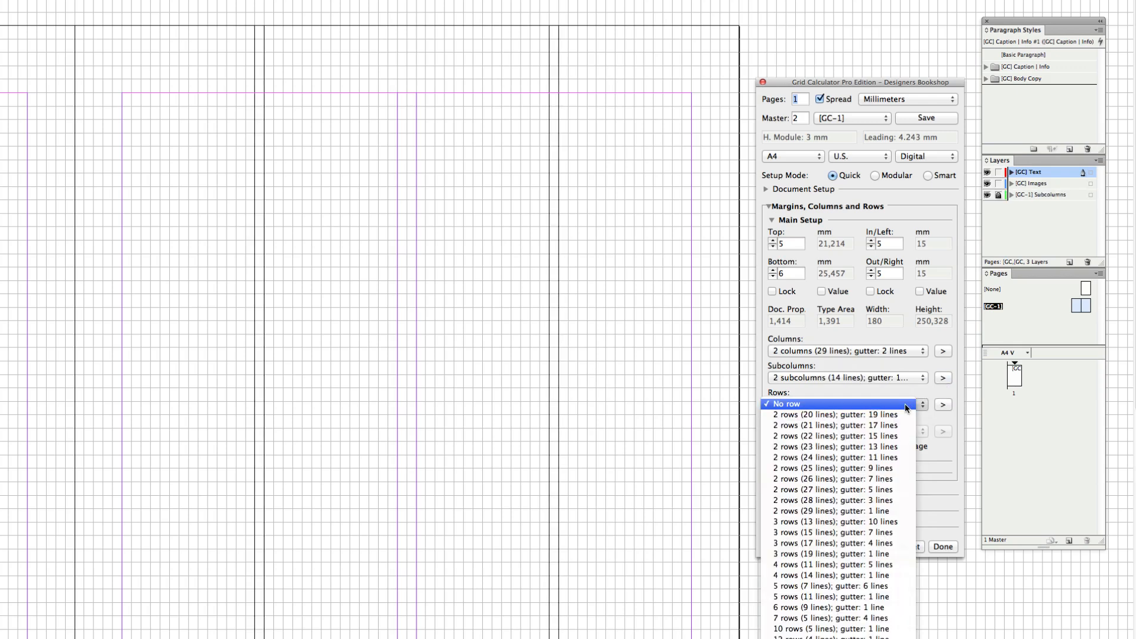
pyautogui.click(807, 580)
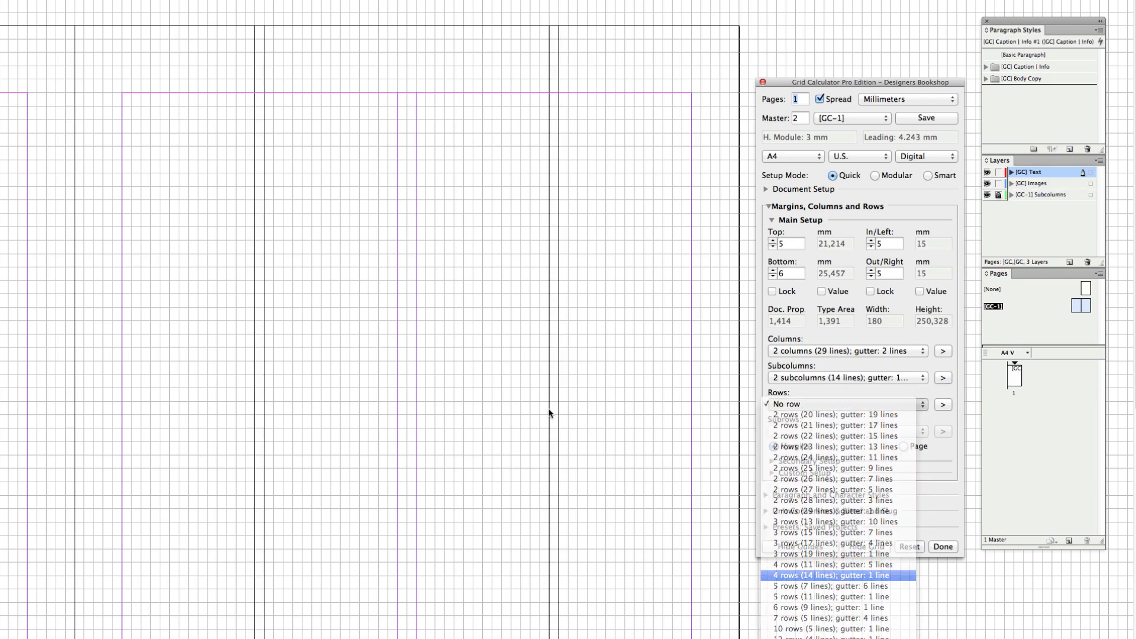
pyautogui.click(482, 311)
pyautogui.moveTo(462, 374); pyautogui.dragTo(498, 225)
pyautogui.press('super+minus')
pyautogui.press('super+minus')
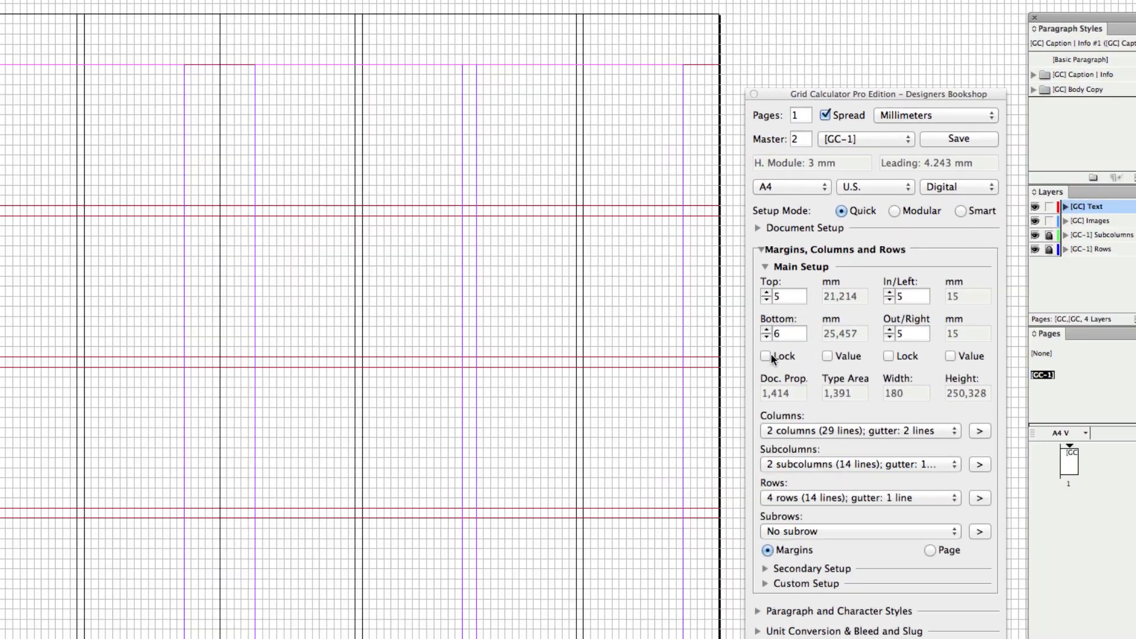
# Lock the top and bottom margins and shift them together to top 3 and bottom 8
pyautogui.click(765, 355)
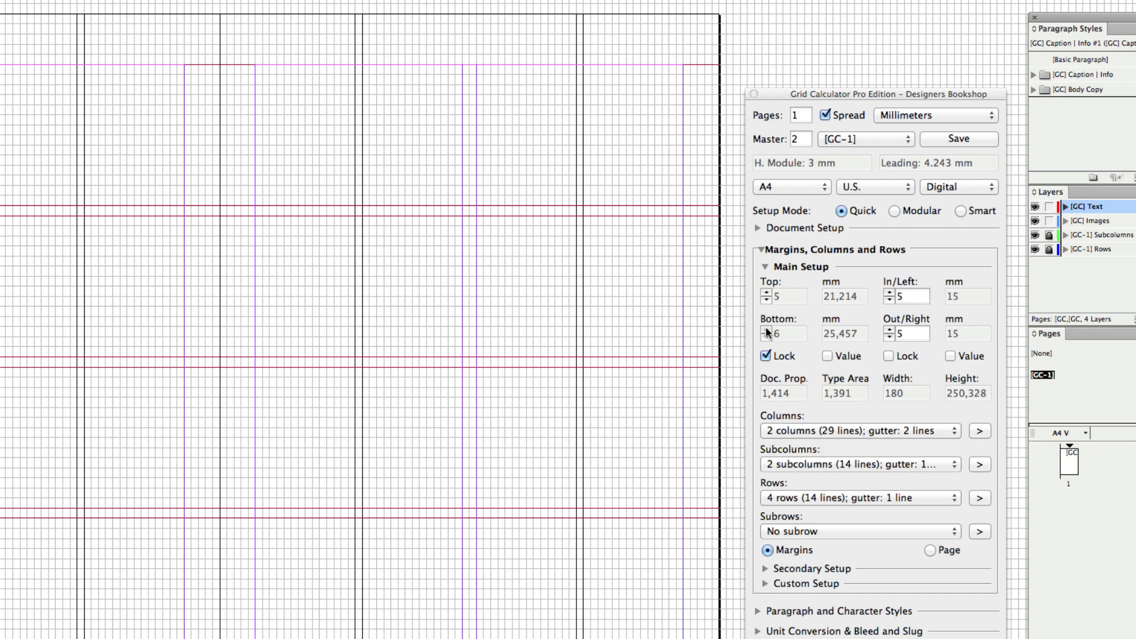
pyautogui.click(766, 330)
pyautogui.click(766, 329)
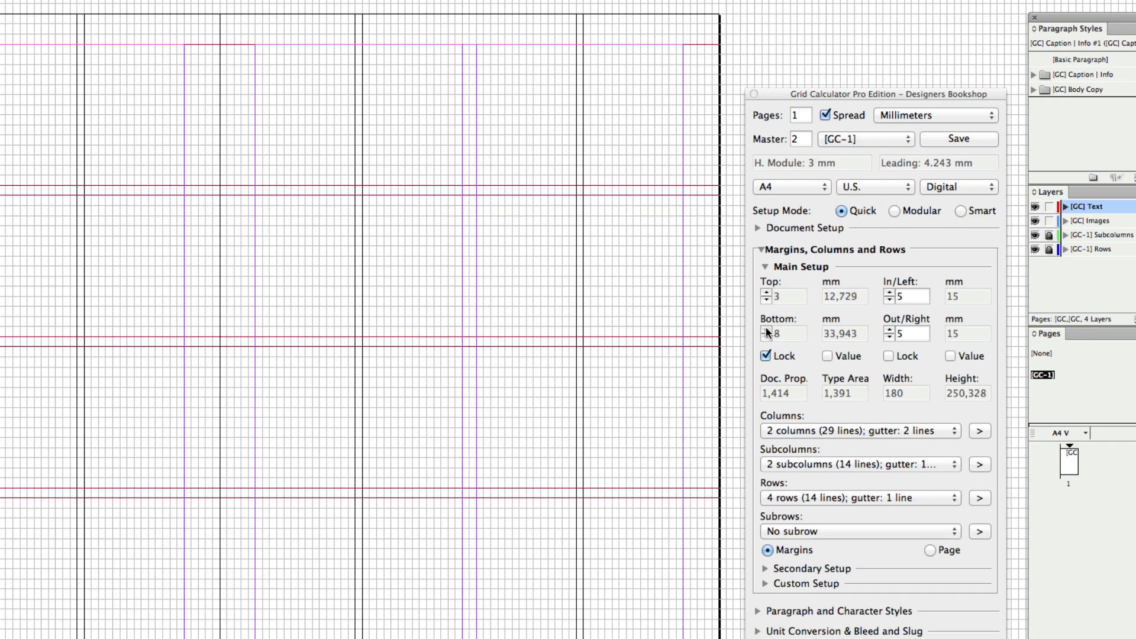
# Lock the inside and outside margins, shift them to inside 6 and outside 4, then unlock both margin pairs
pyautogui.click(890, 355)
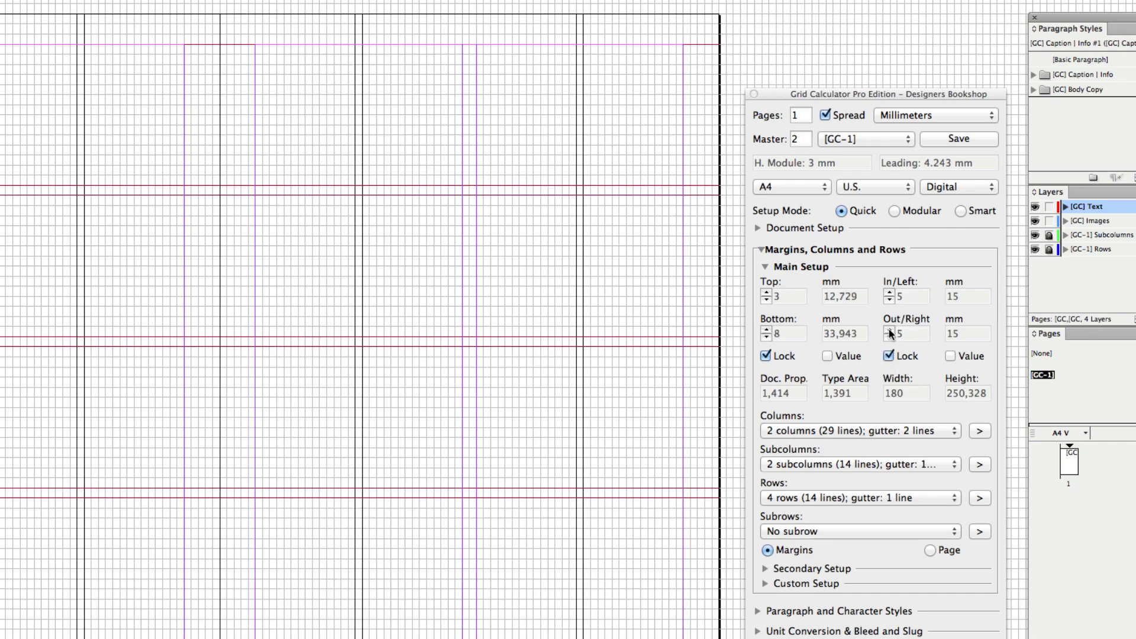
pyautogui.click(889, 330)
pyautogui.click(889, 330)
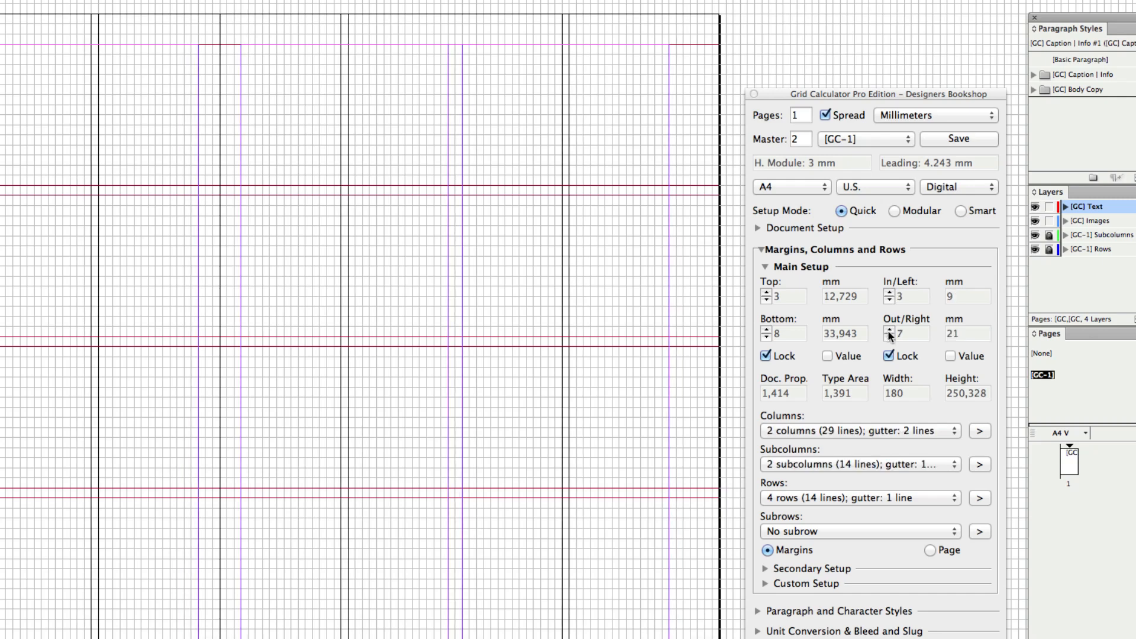
pyautogui.click(888, 337)
pyautogui.click(889, 337)
pyautogui.click(889, 337)
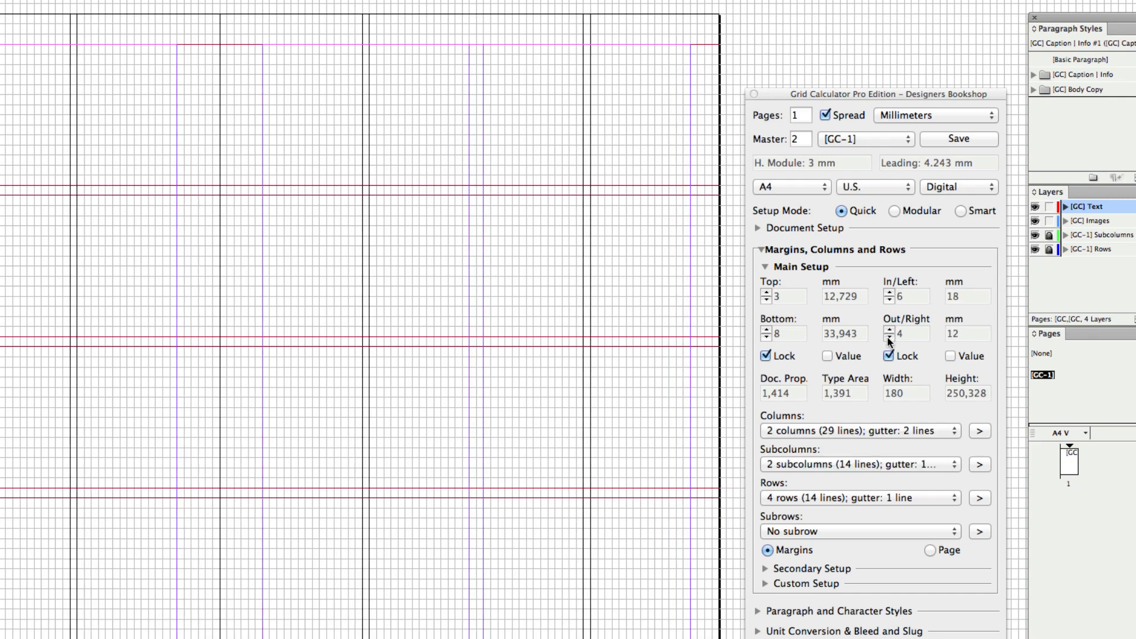
pyautogui.click(889, 337)
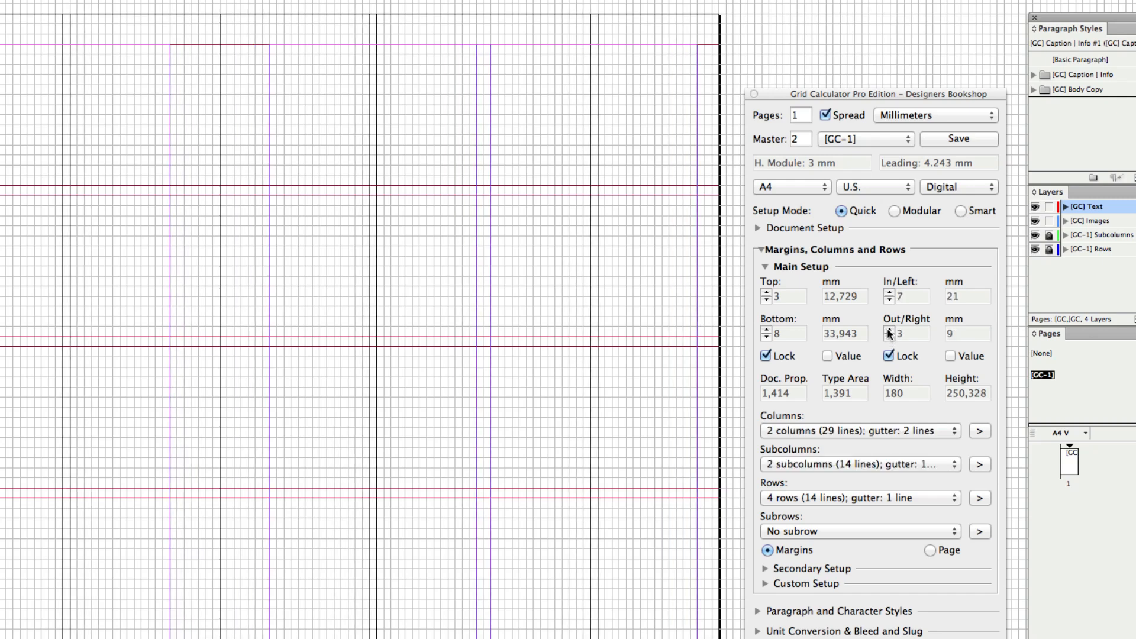
pyautogui.click(889, 357)
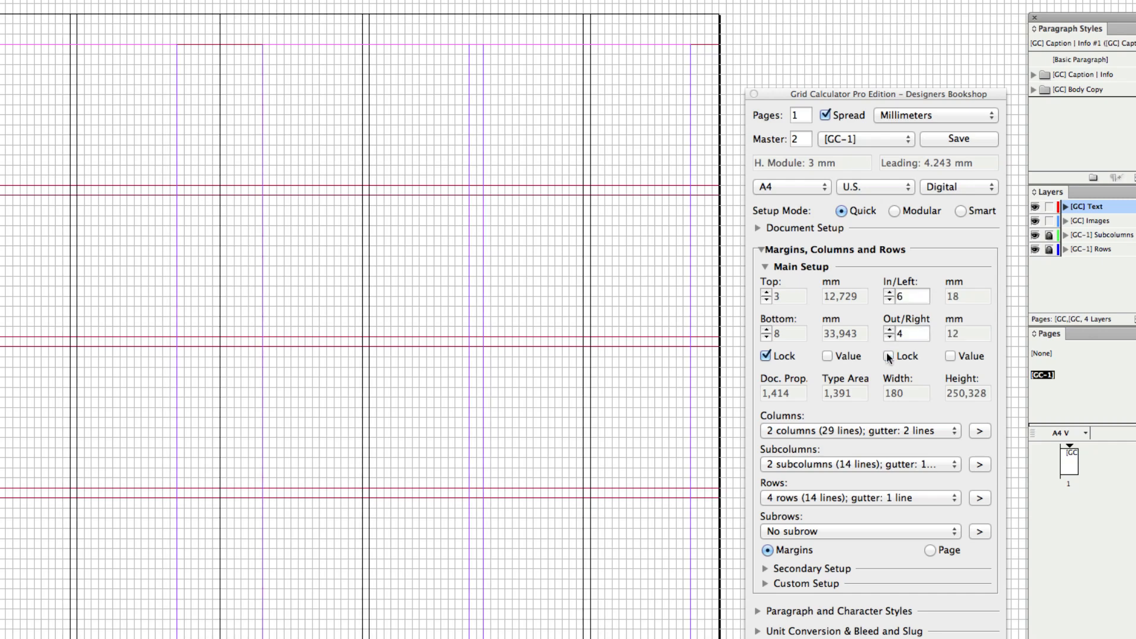
pyautogui.click(766, 356)
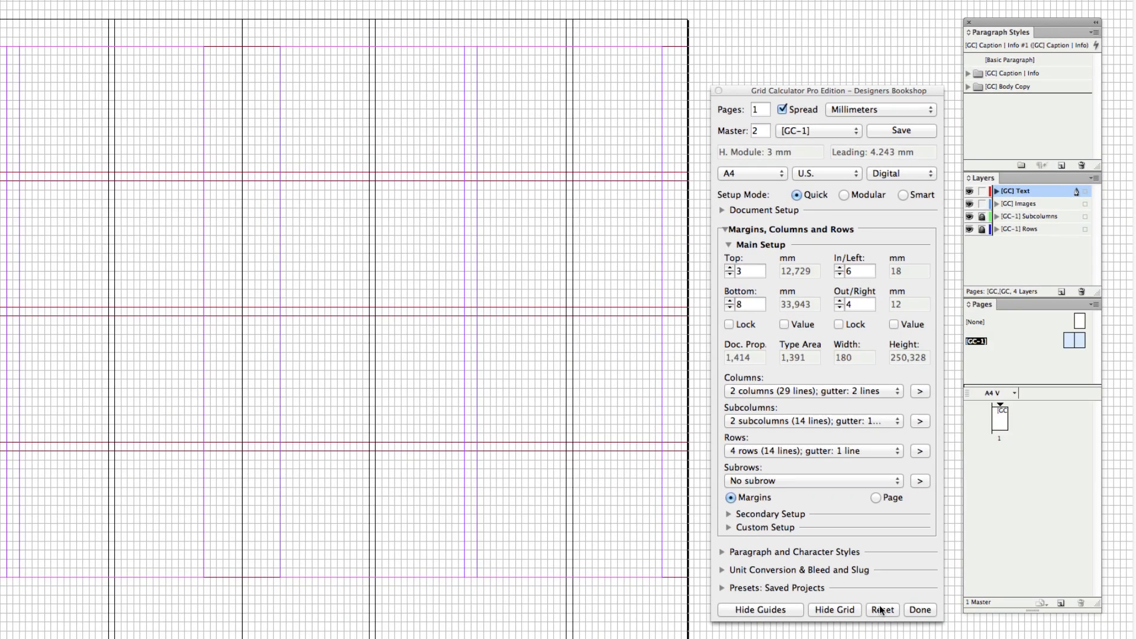
# Reset all Grid Calculator settings and switch the setup mode to Modular
pyautogui.click(883, 610)
pyautogui.click(519, 93)
pyautogui.click(903, 196)
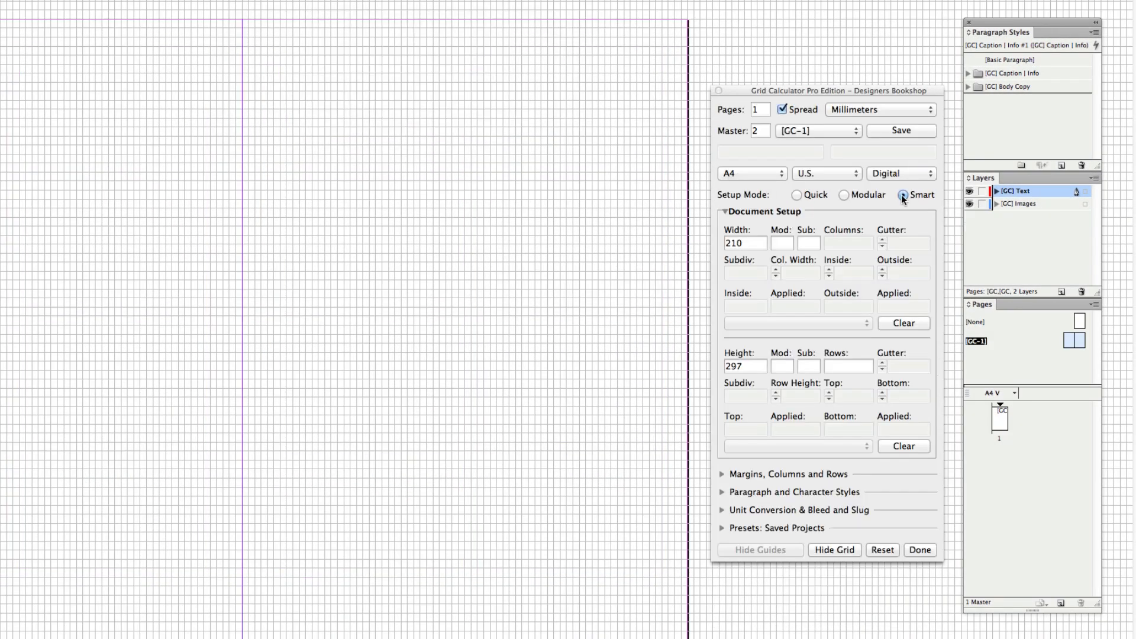
pyautogui.click(857, 196)
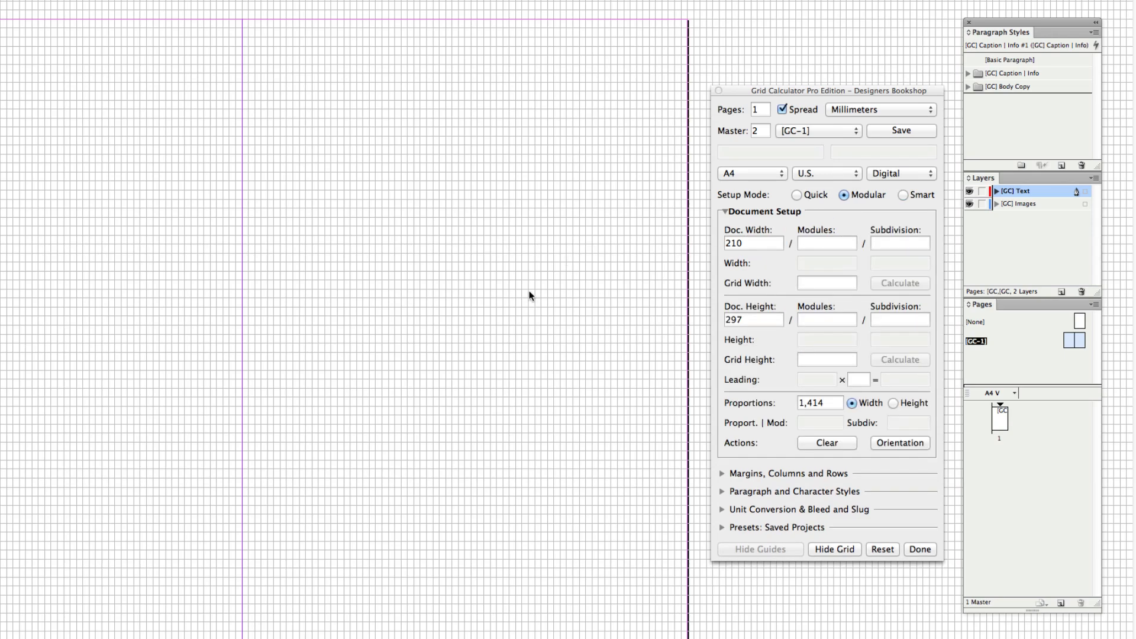
# Set the grid width to 2.5 and calculate the horizontal modules
pyautogui.keyDown('super'); pyautogui.click(478, 230); pyautogui.keyUp('super')
pyautogui.keyDown('super'); pyautogui.click(351, 198); pyautogui.keyUp('super')
pyautogui.moveTo(340, 206); pyautogui.dragTo(351, 212)
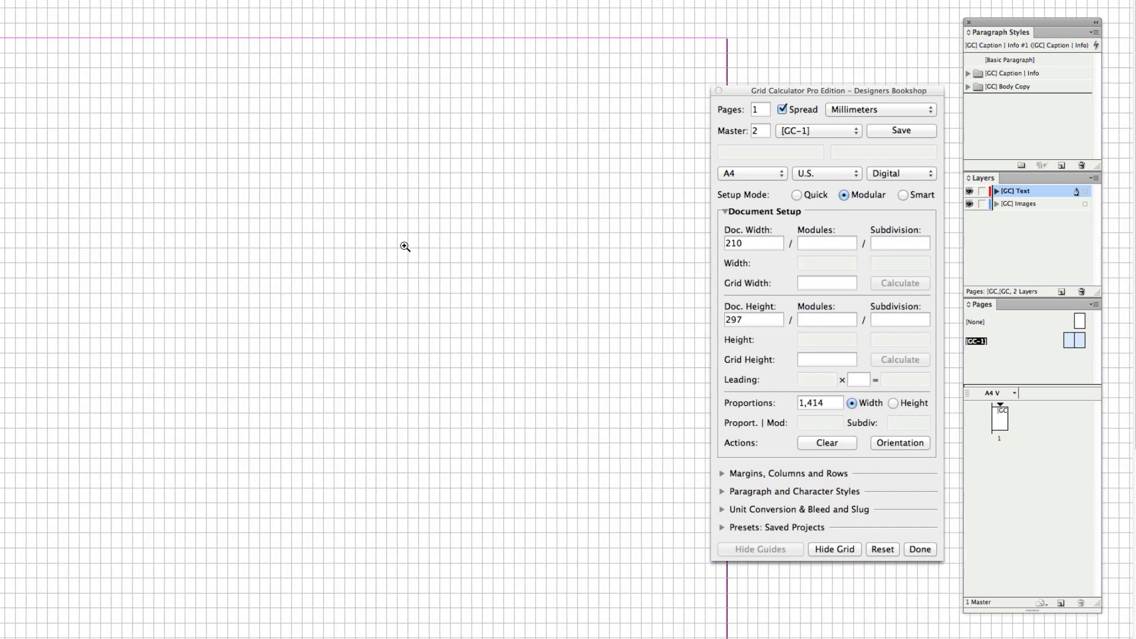
pyautogui.click(822, 284)
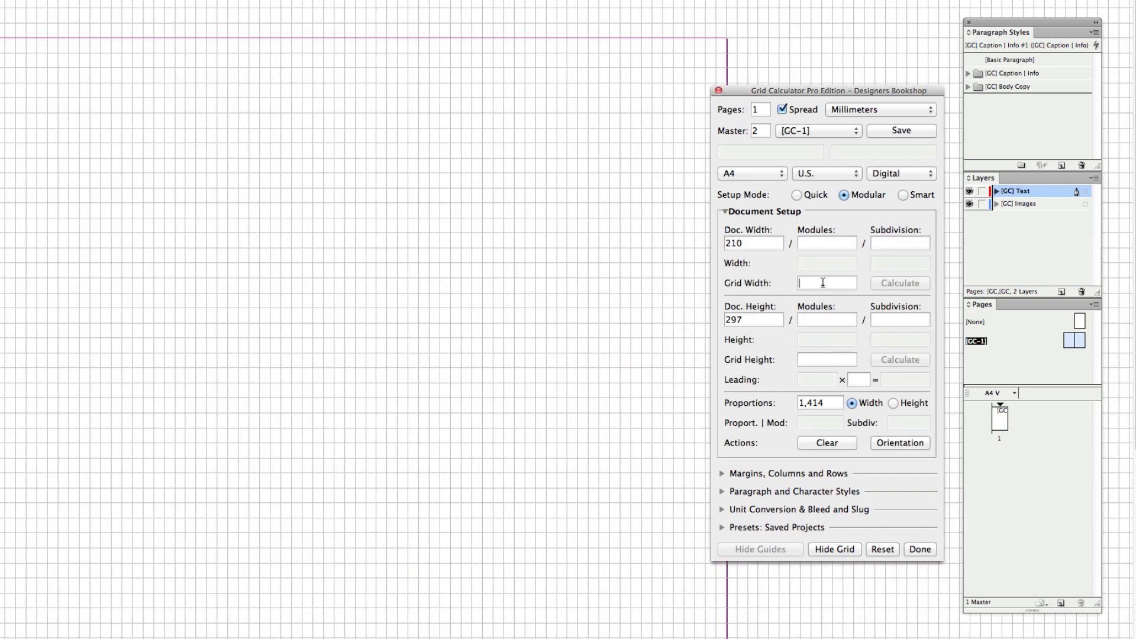
pyautogui.write('2.5')
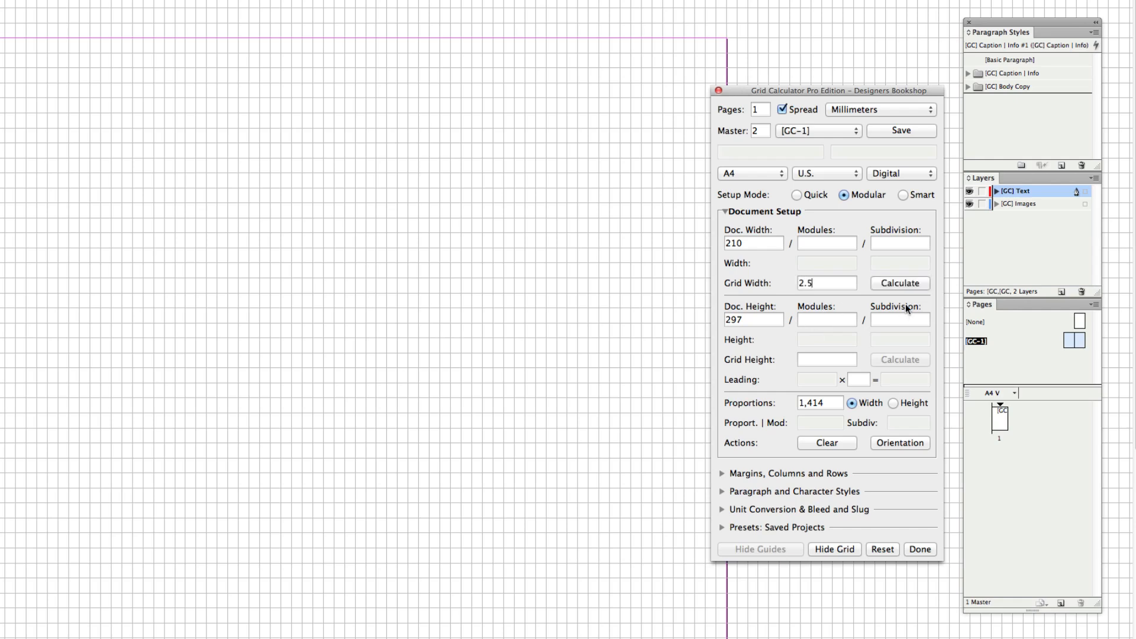
pyautogui.click(911, 283)
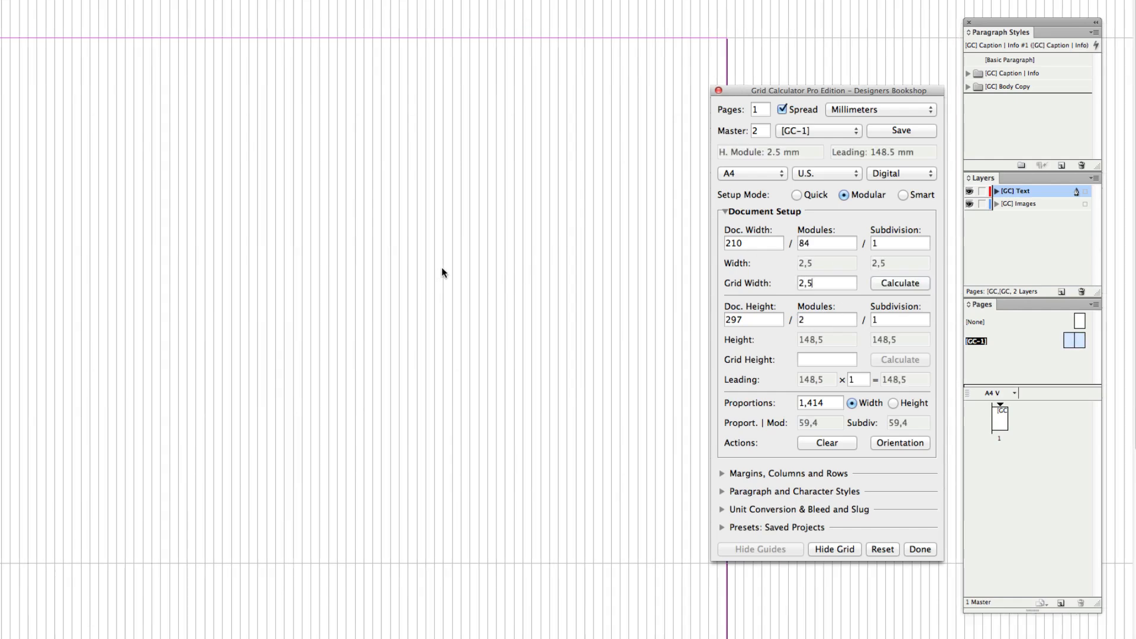
pyautogui.scroll(-2, 545, 425)
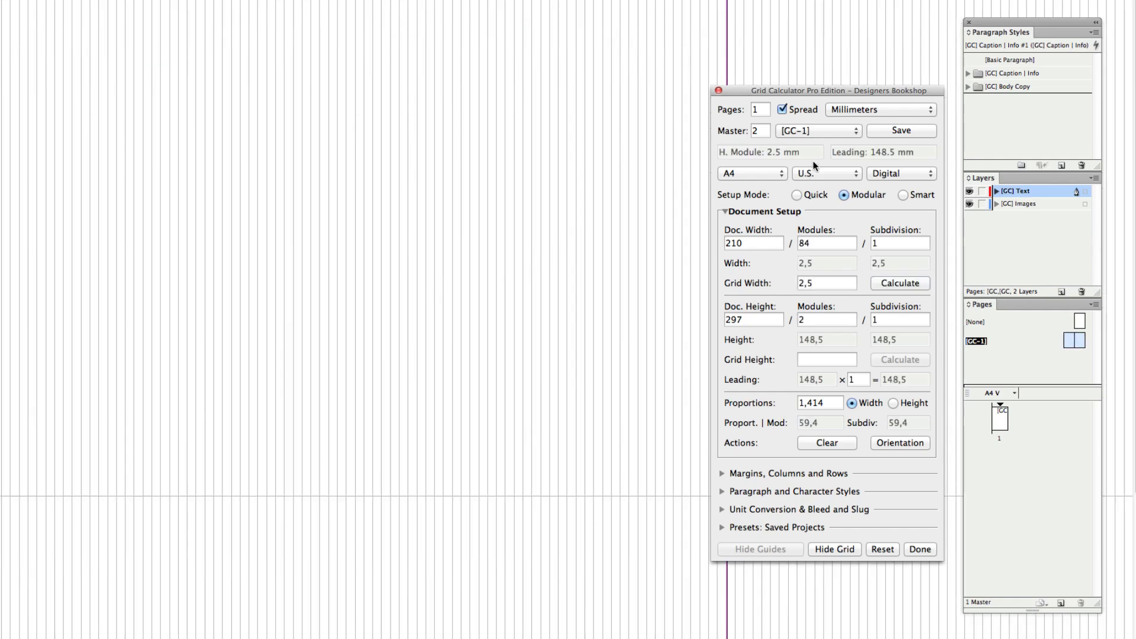
# Switch the units to Points and Pixels, set the grid height to 12 and calculate
pyautogui.click(843, 110)
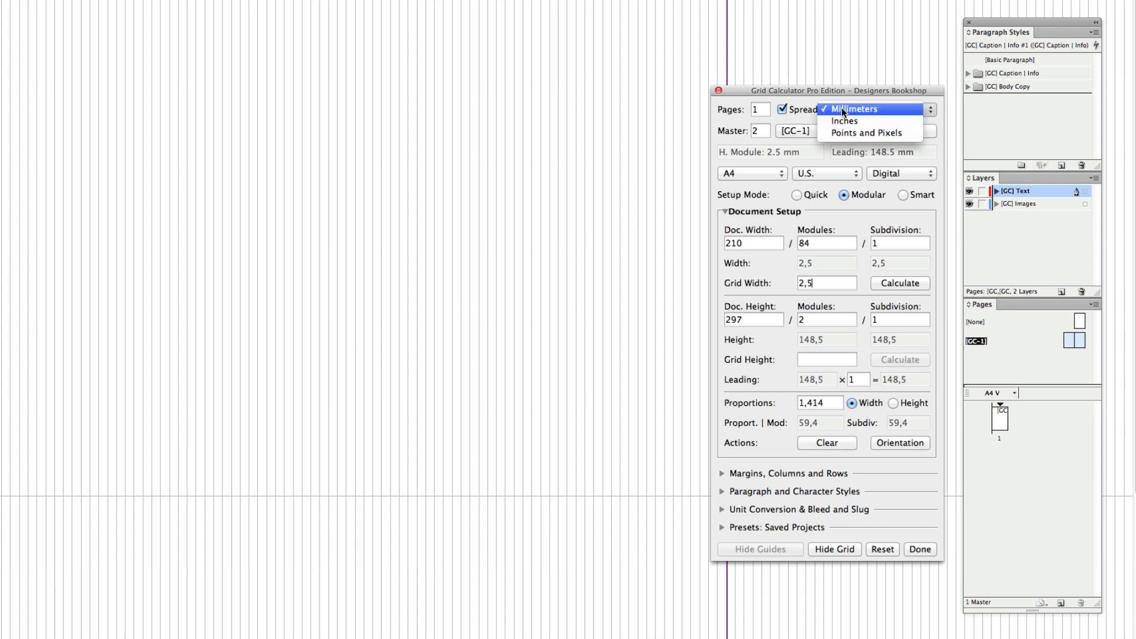
pyautogui.click(907, 131)
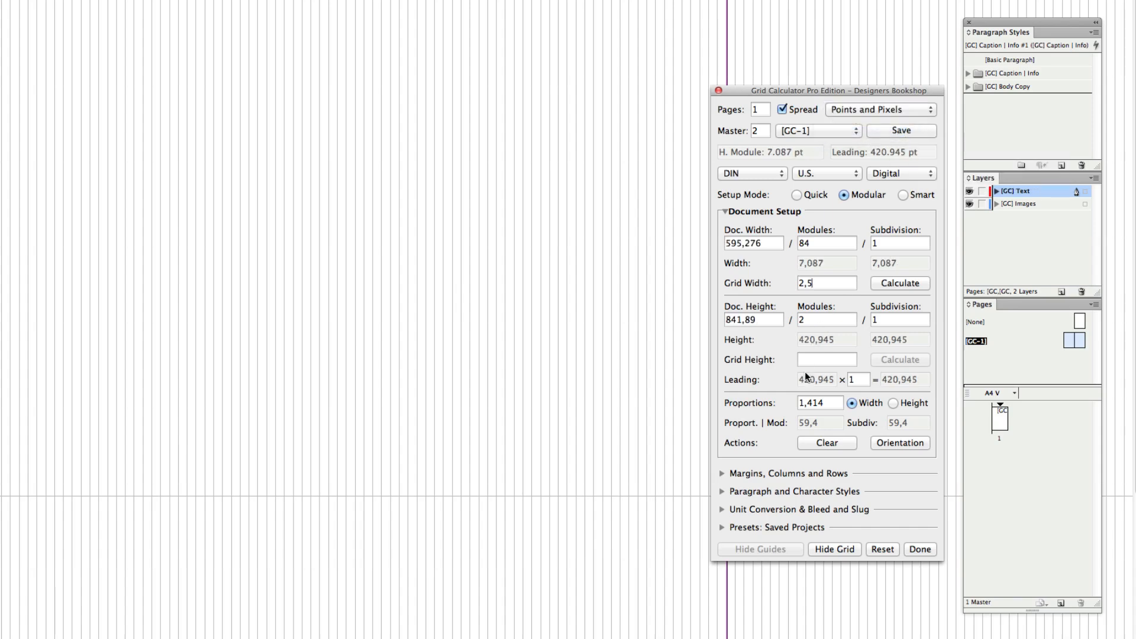
pyautogui.click(818, 361)
pyautogui.write('12')
pyautogui.click(891, 360)
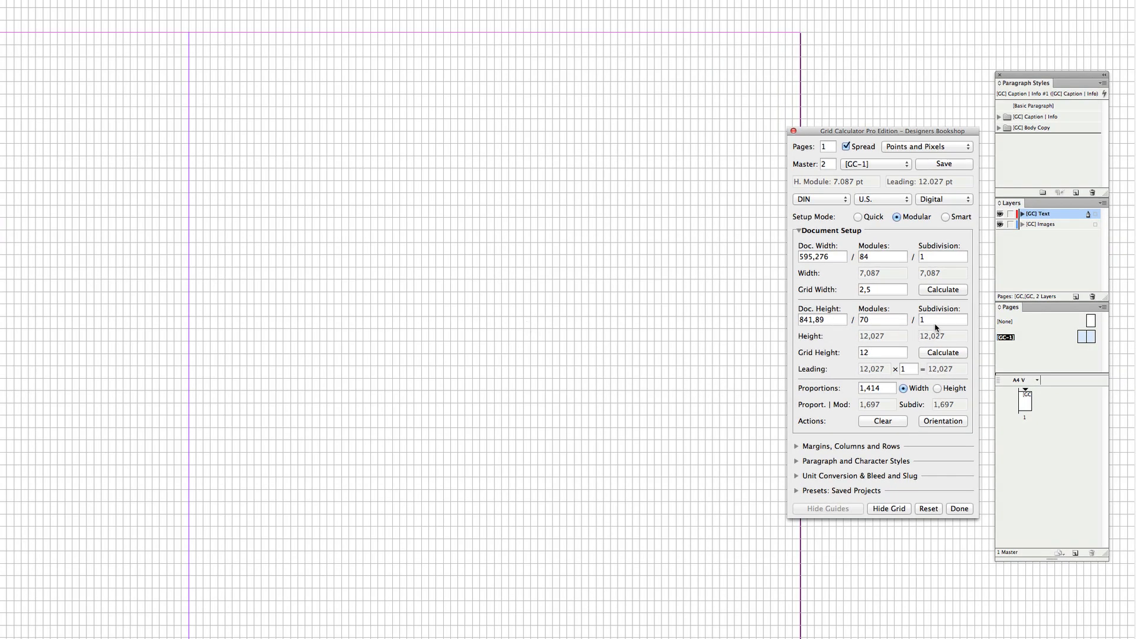
# Set the vertical subdivision to 2
pyautogui.press('BackSpace')
pyautogui.write('2')
pyautogui.click(391, 226)
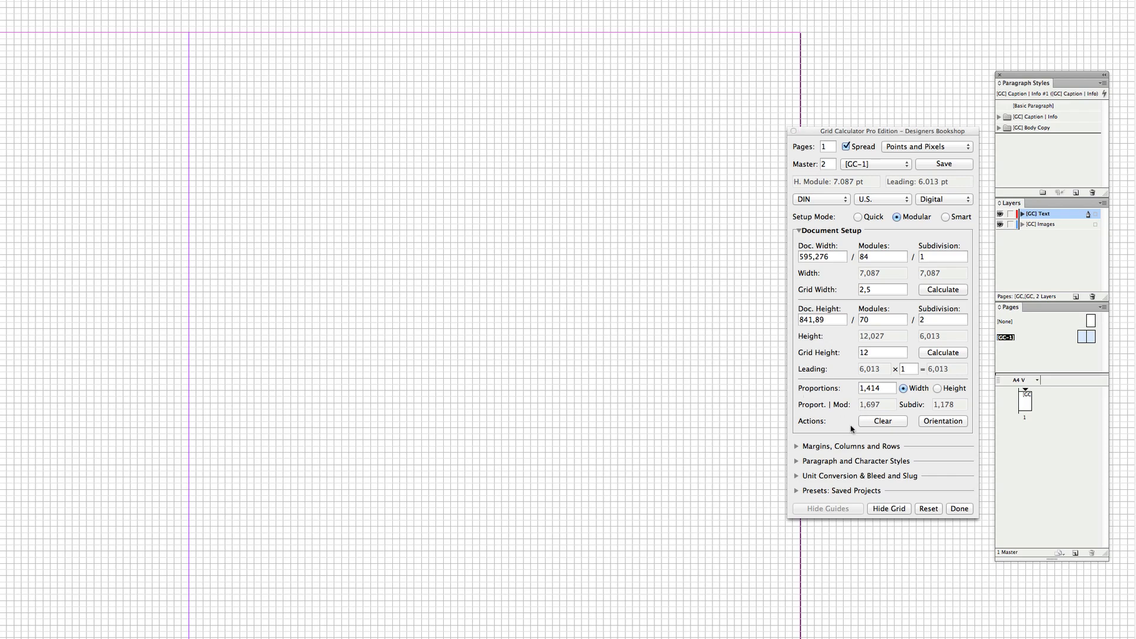
# Open the margins, columns and rows settings, switch units back to Millimeters and set the top margin to 4
pyautogui.click(818, 447)
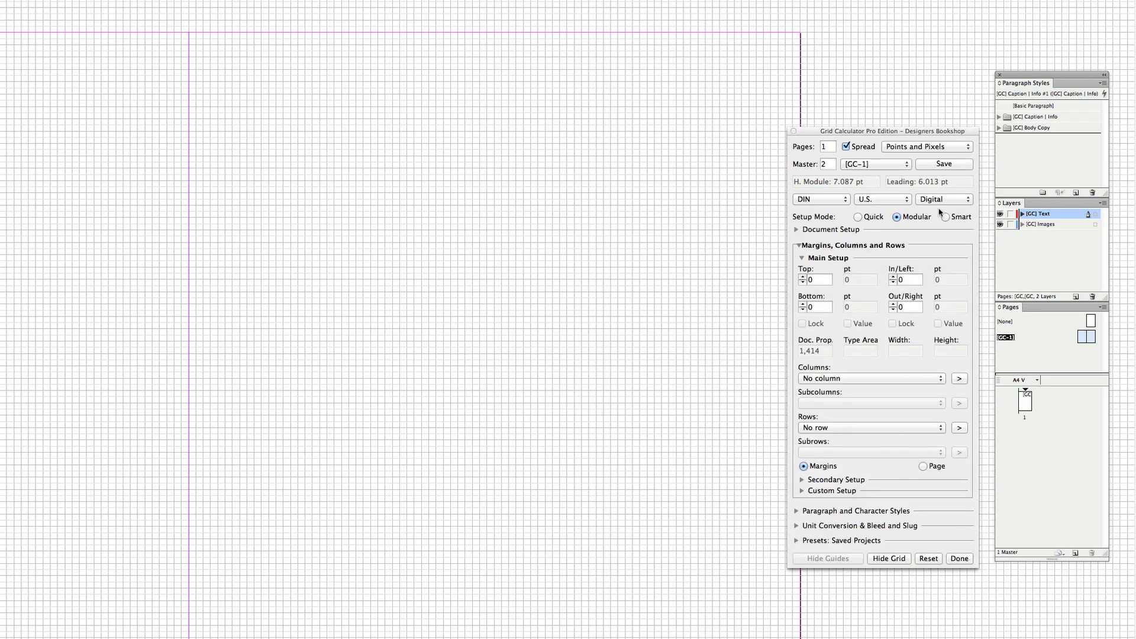
pyautogui.click(895, 148)
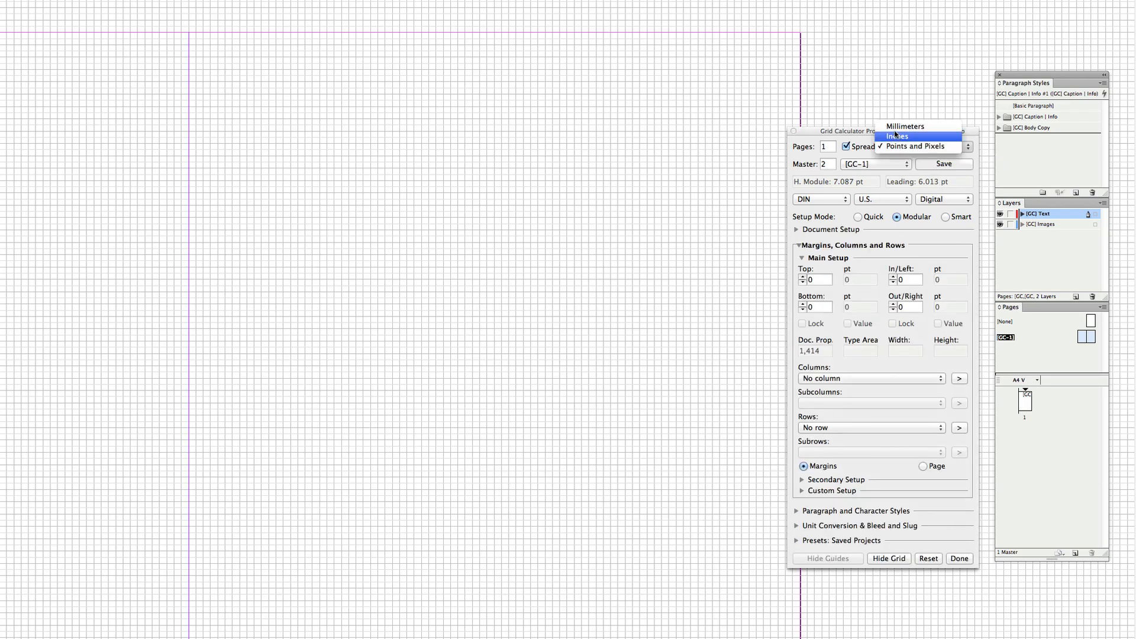
pyautogui.click(896, 127)
pyautogui.click(801, 277)
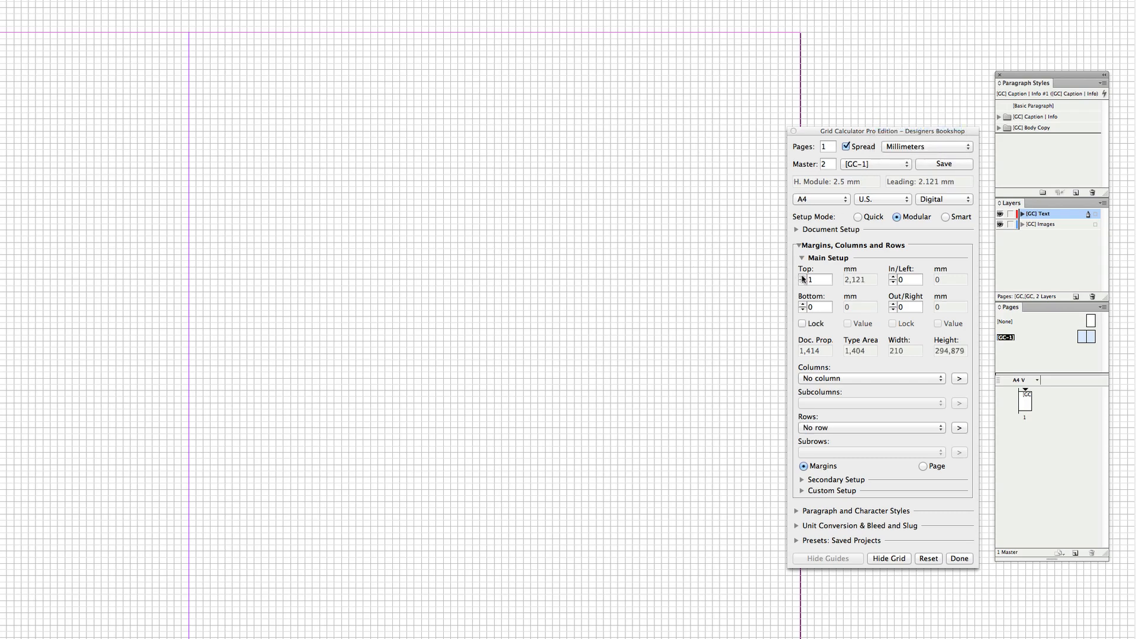
pyautogui.click(801, 277)
pyautogui.click(802, 277)
pyautogui.click(802, 277)
pyautogui.scroll(-5, 495, 234)
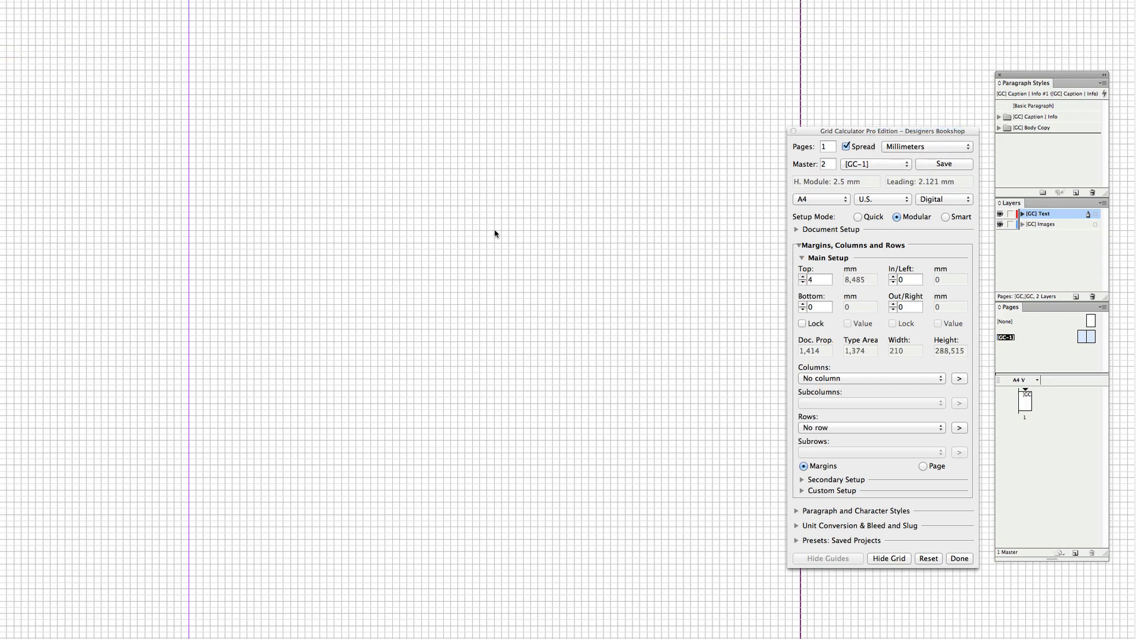
# Set the bottom margin to 4 and choose 2 rows (64 lines) with a 4-line gutter
pyautogui.click(801, 304)
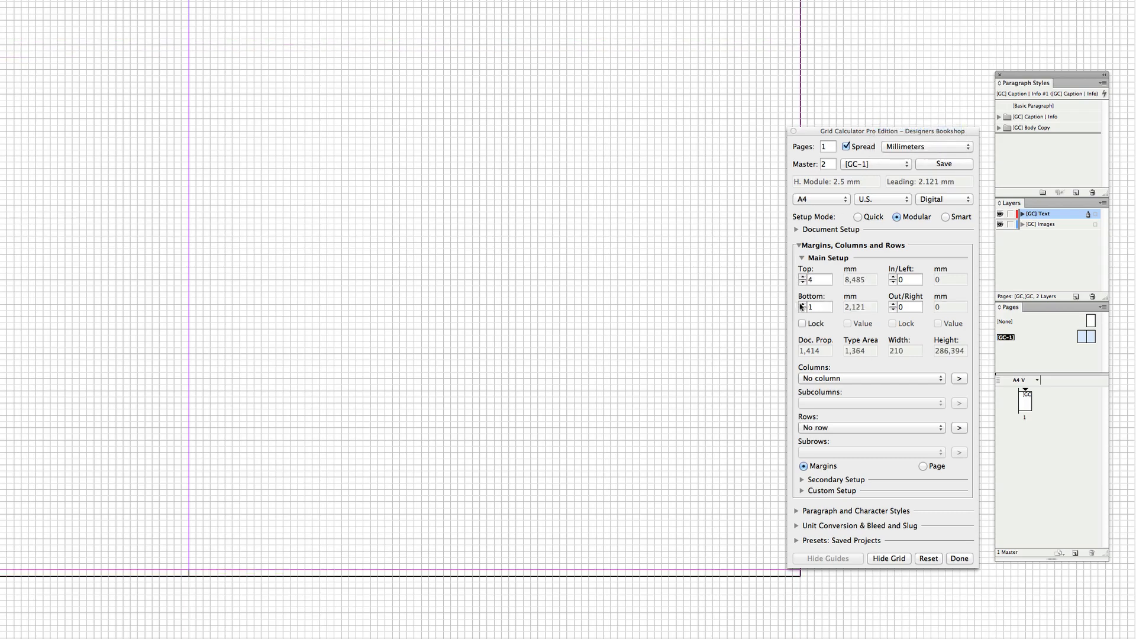
pyautogui.click(802, 304)
pyautogui.click(802, 304)
pyautogui.click(865, 427)
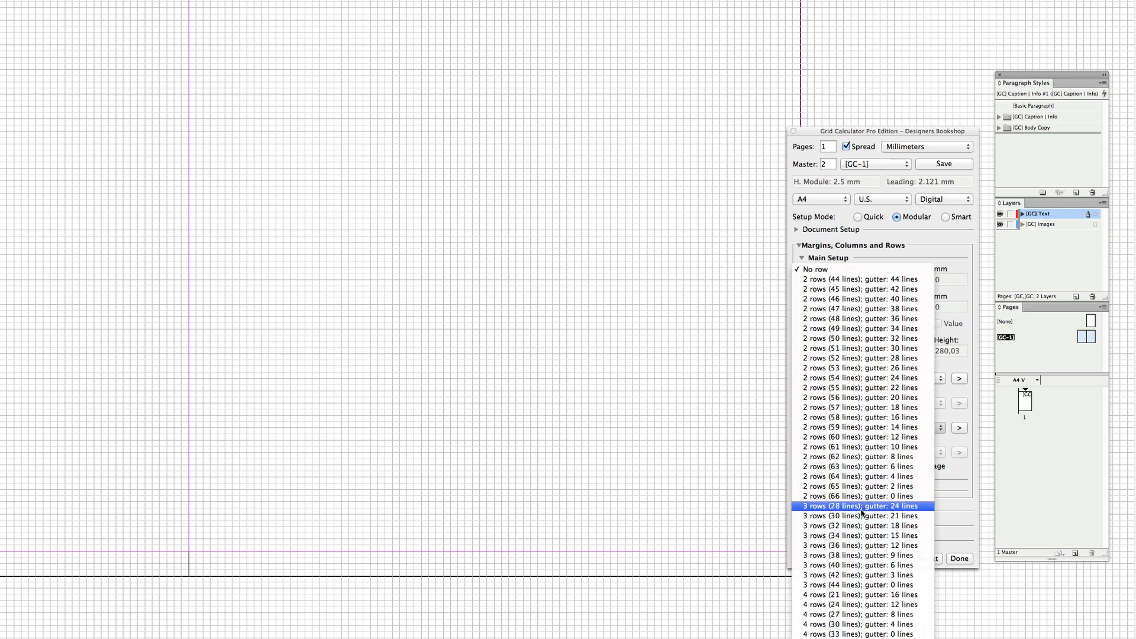
pyautogui.click(864, 476)
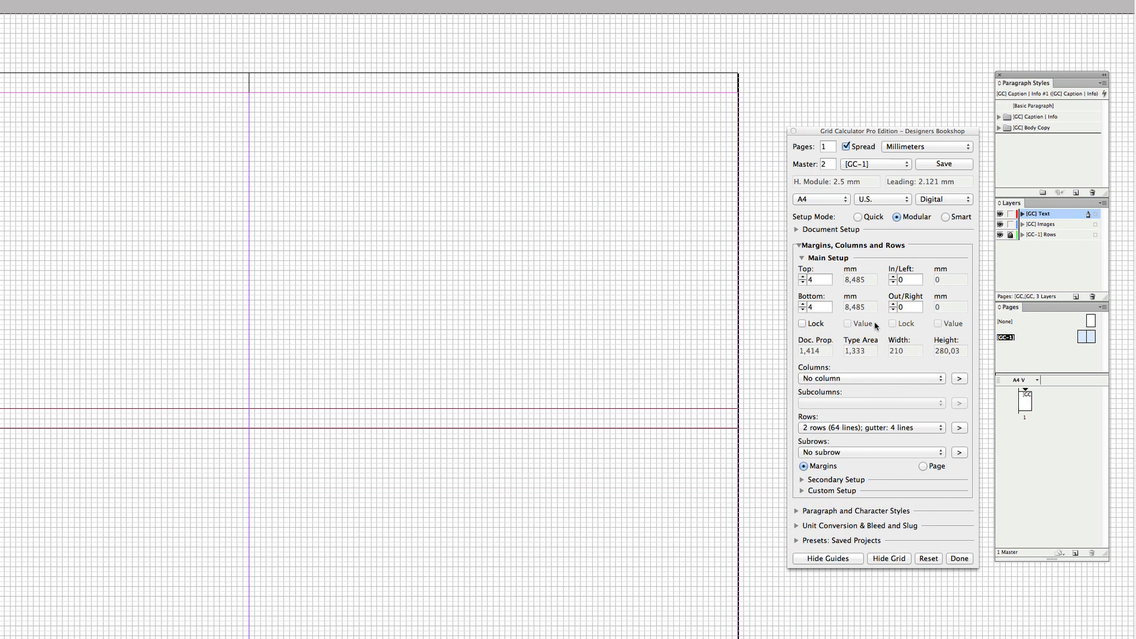
# Set the outside and inside margins to 5
pyautogui.click(893, 304)
pyautogui.click(893, 304)
pyautogui.click(893, 304)
pyautogui.click(893, 304)
pyautogui.click(892, 304)
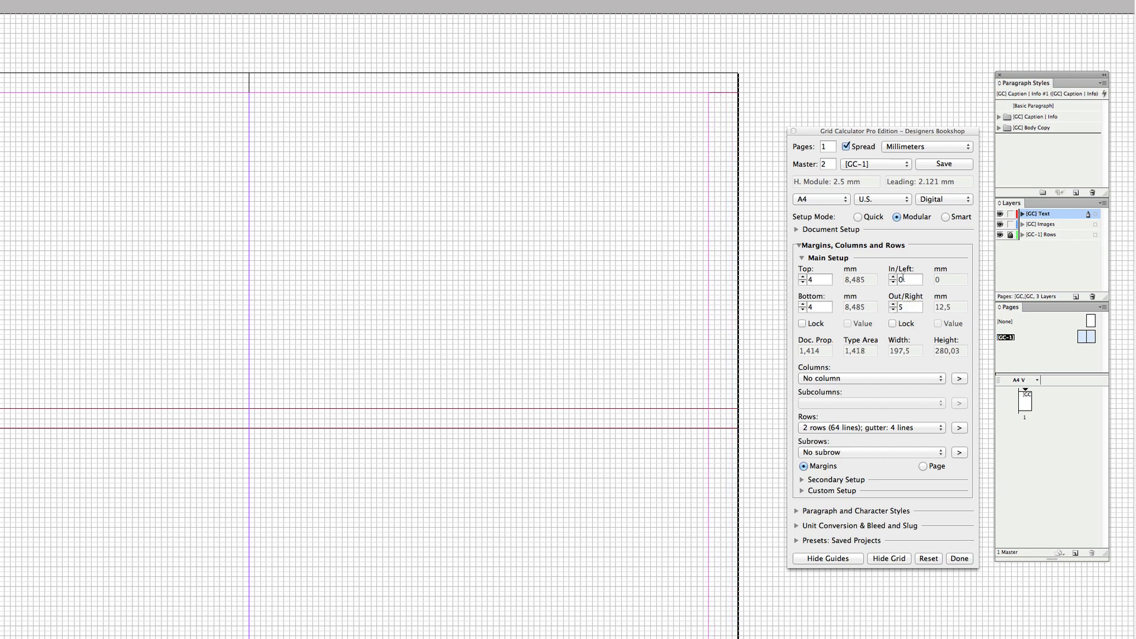
pyautogui.click(902, 279)
pyautogui.press('Tab')
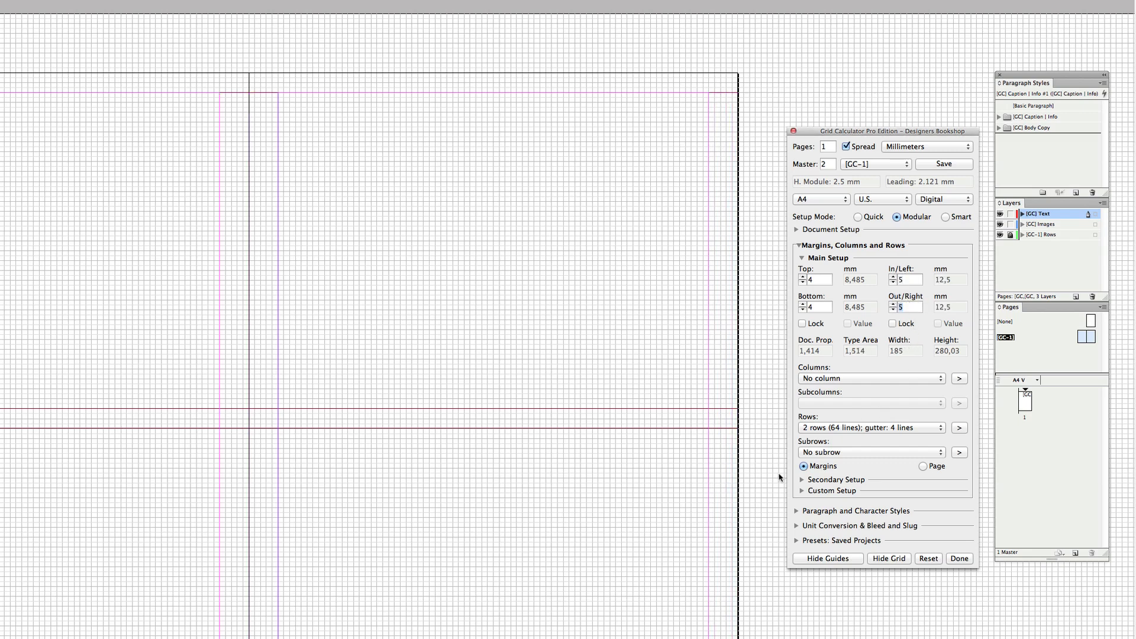
# In the Custom Setup, set the number of columns to 4
pyautogui.click(826, 490)
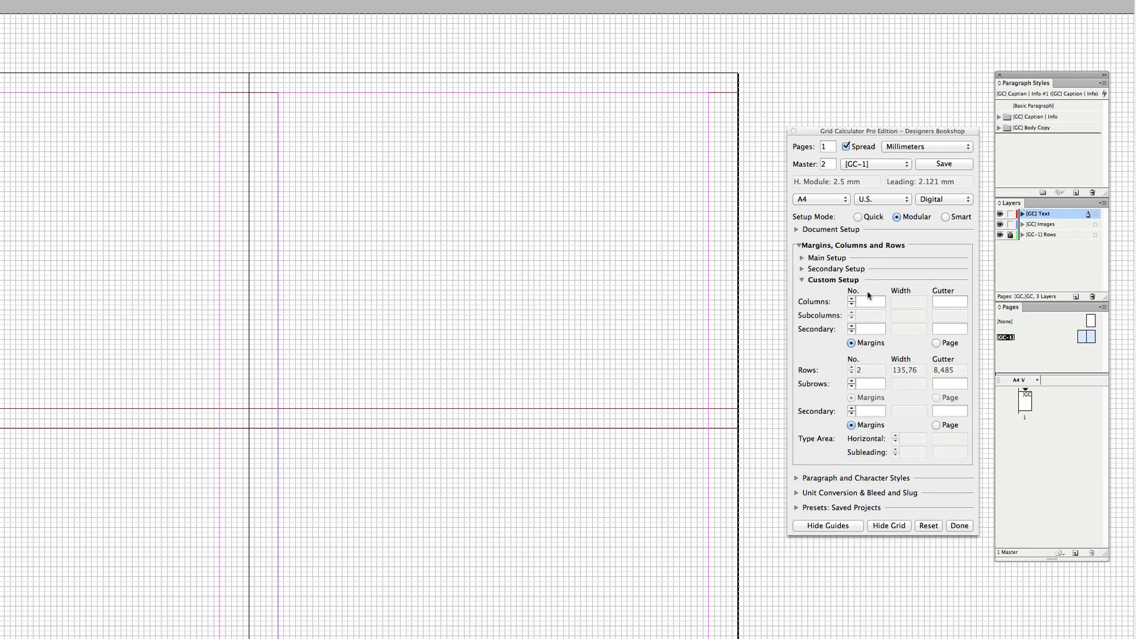
pyautogui.click(867, 301)
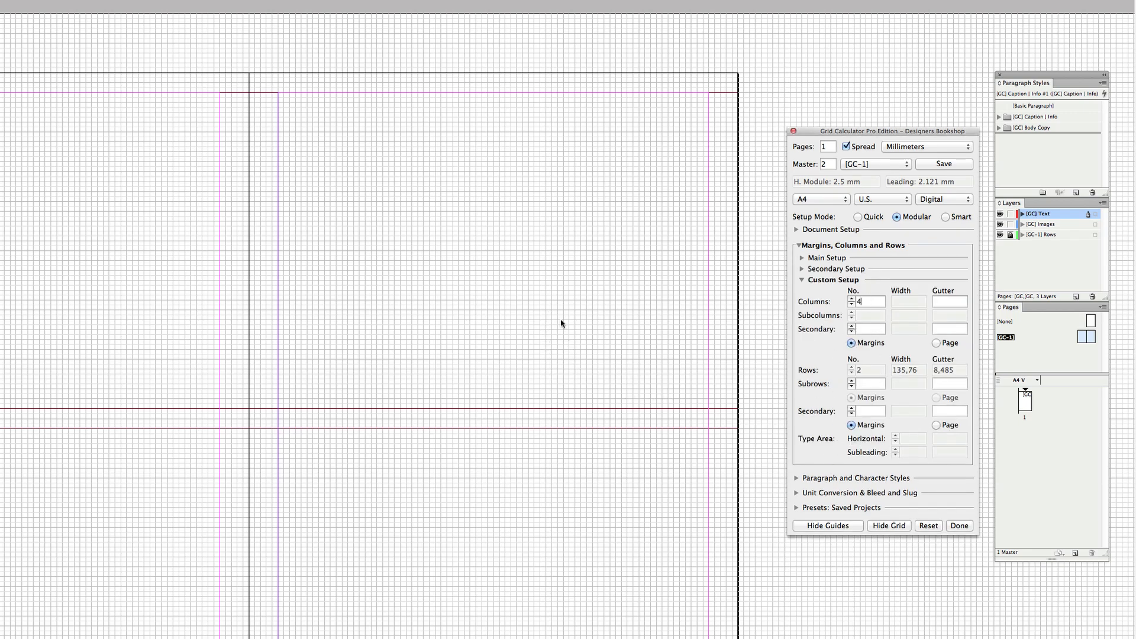
pyautogui.write('4')
pyautogui.press('Tab')
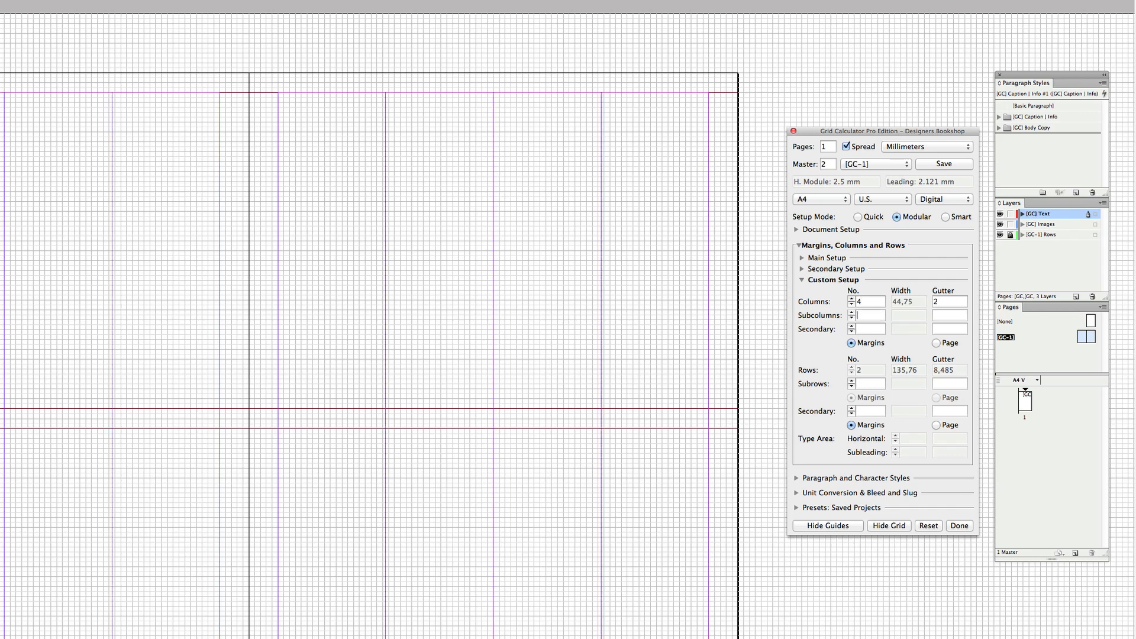
pyautogui.click(554, 306)
pyautogui.keyDown('super'); pyautogui.click(526, 283); pyautogui.keyUp('super')
pyautogui.keyDown('super'); pyautogui.click(507, 278); pyautogui.keyUp('super')
pyautogui.moveTo(413, 254); pyautogui.dragTo(446, 260)
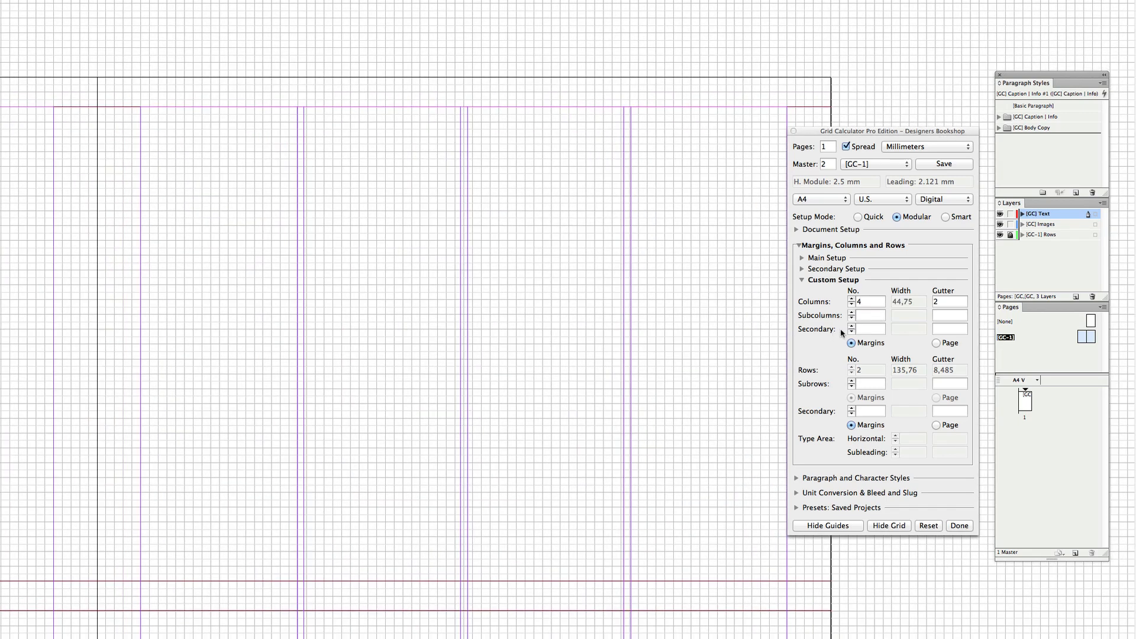
# In the Custom Setup, set 2 subcolumns with a gutter of 2
pyautogui.click(875, 312)
pyautogui.write('2')
pyautogui.press('Tab')
pyautogui.write('2')
pyautogui.press('Tab')
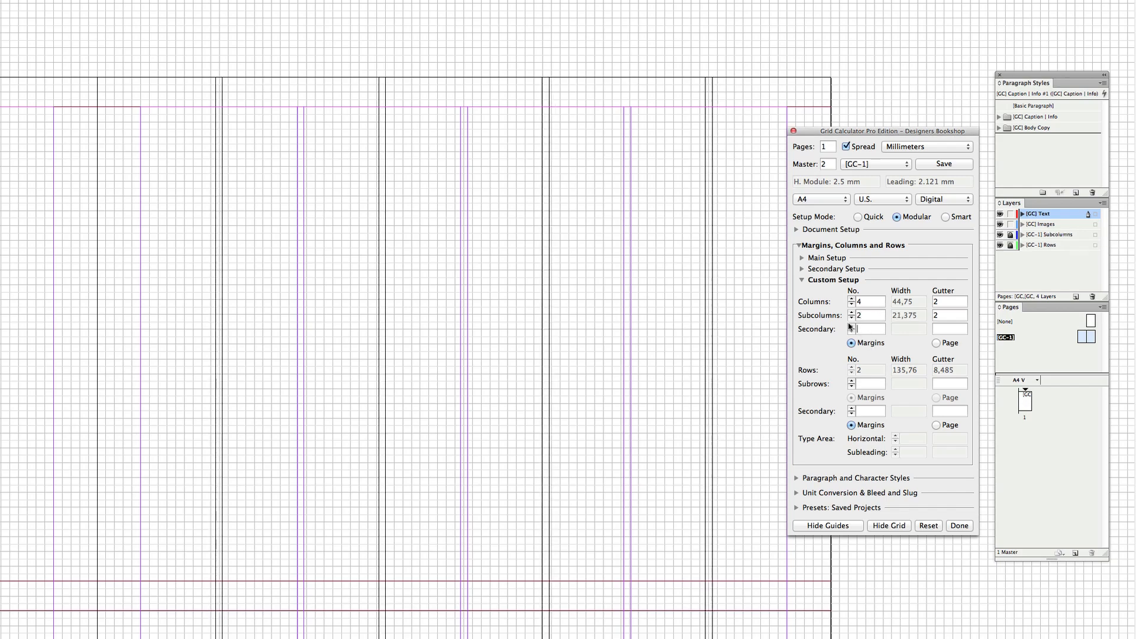
# Reset all Grid Calculator settings and confirm the reset
pyautogui.click(567, 414)
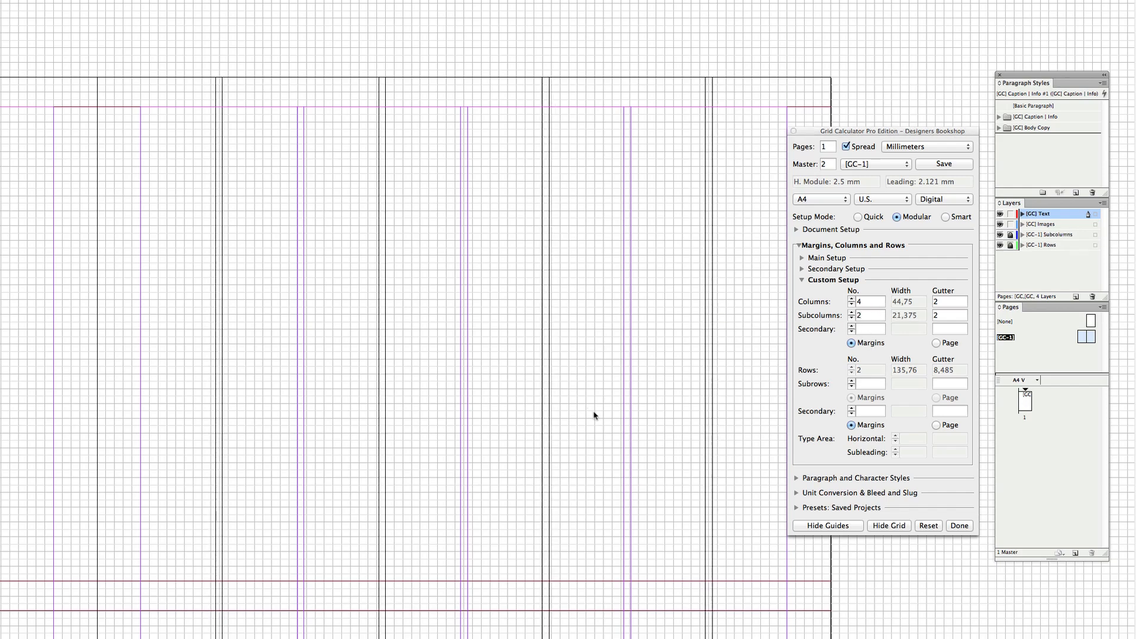
pyautogui.scroll(-2, 600, 444)
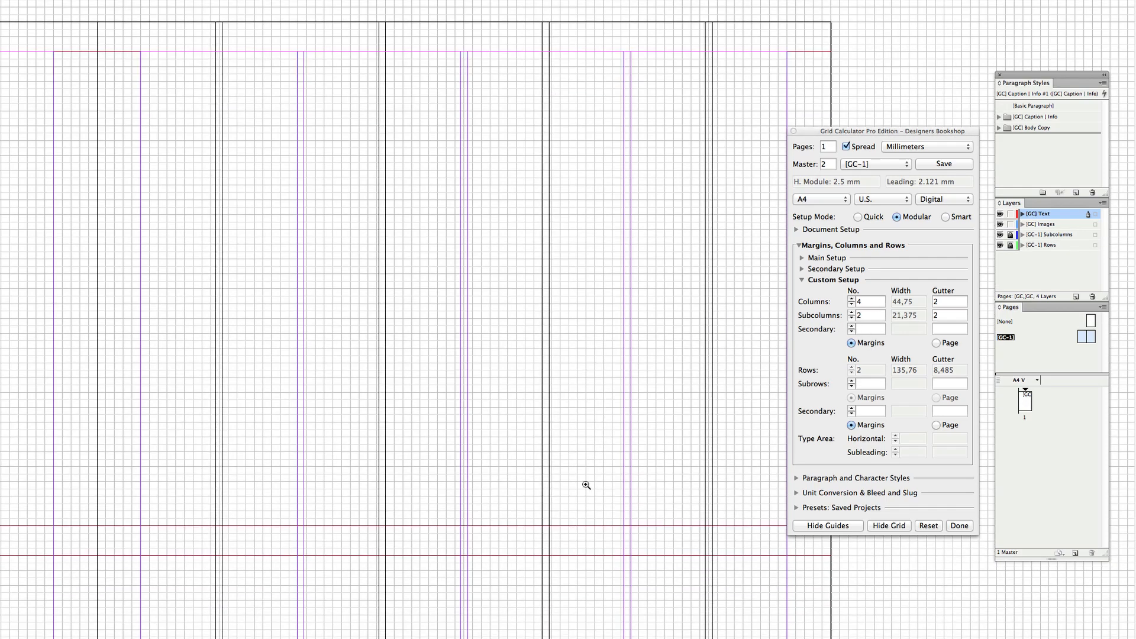
pyautogui.moveTo(586, 485); pyautogui.dragTo(523, 596)
pyautogui.press('super+2')
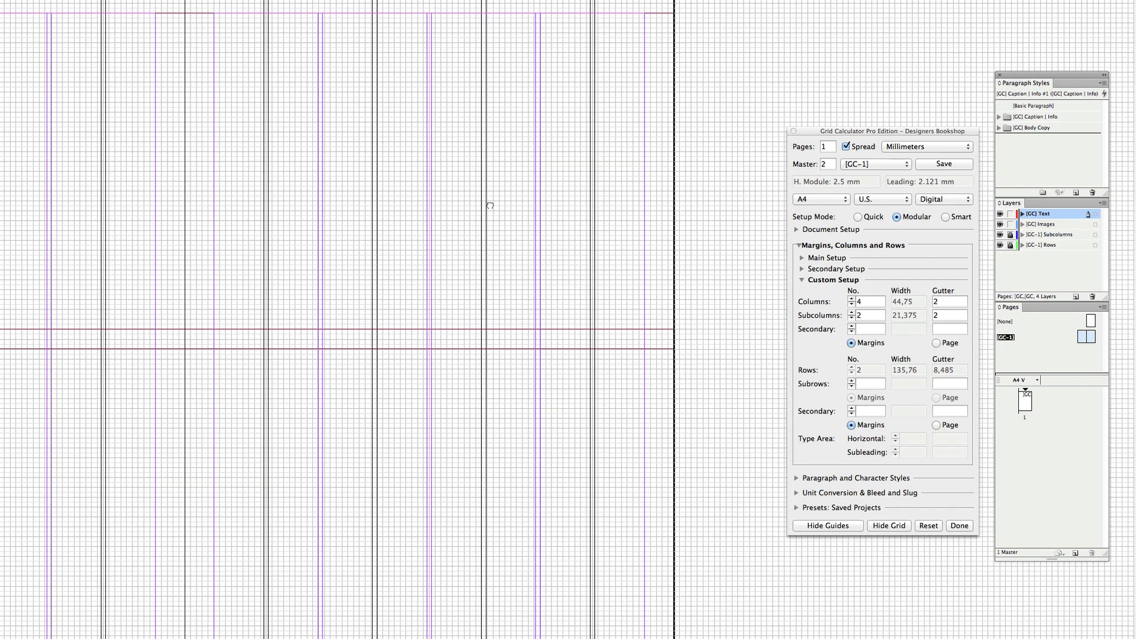
pyautogui.moveTo(490, 205); pyautogui.dragTo(563, 285)
pyautogui.click(927, 526)
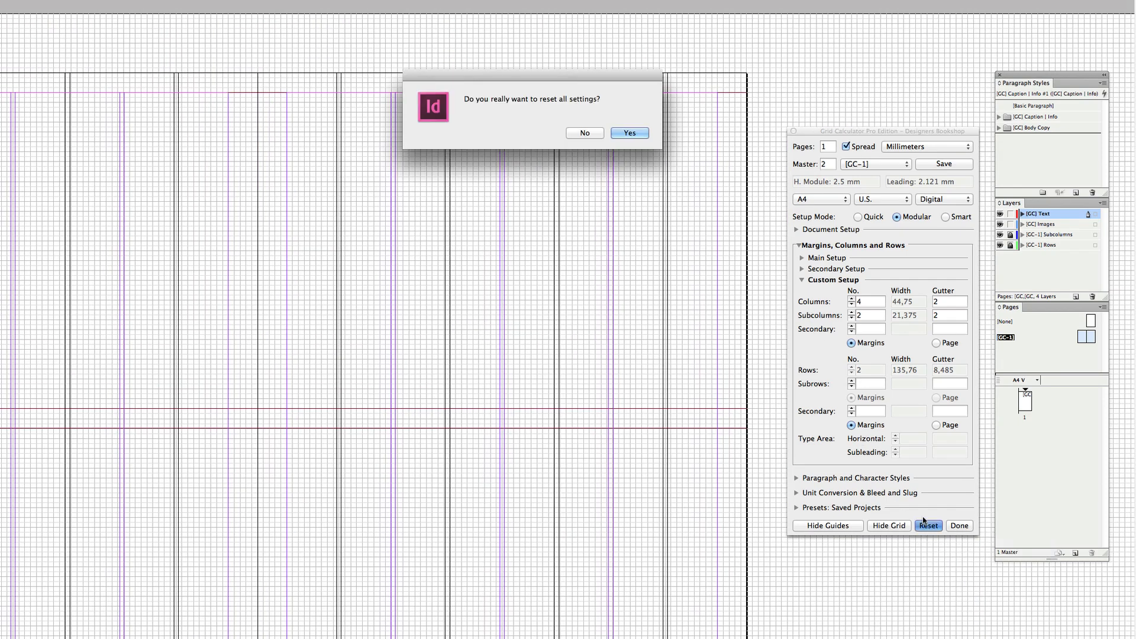
pyautogui.press('Return')
# In Document Setup, set the leading to 12 pt
pyautogui.click(948, 247)
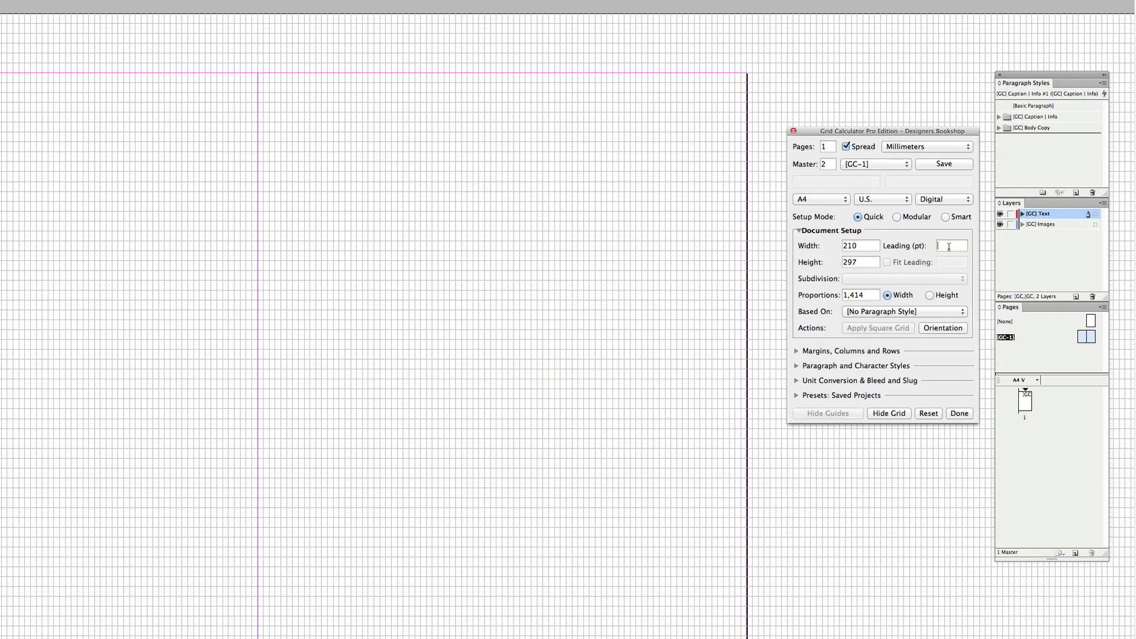
pyautogui.write('12')
pyautogui.press('Tab')
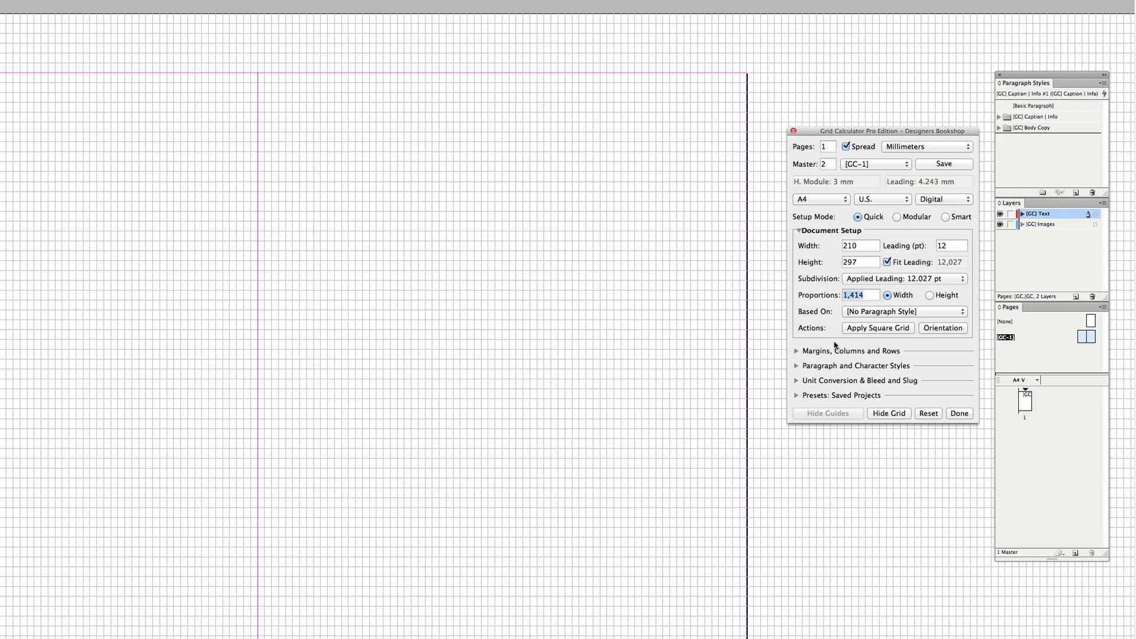
# Open the margins, columns and rows Main Setup and set the top margin to 20 mm and bottom margin to 25 mm
pyautogui.click(831, 351)
pyautogui.click(863, 323)
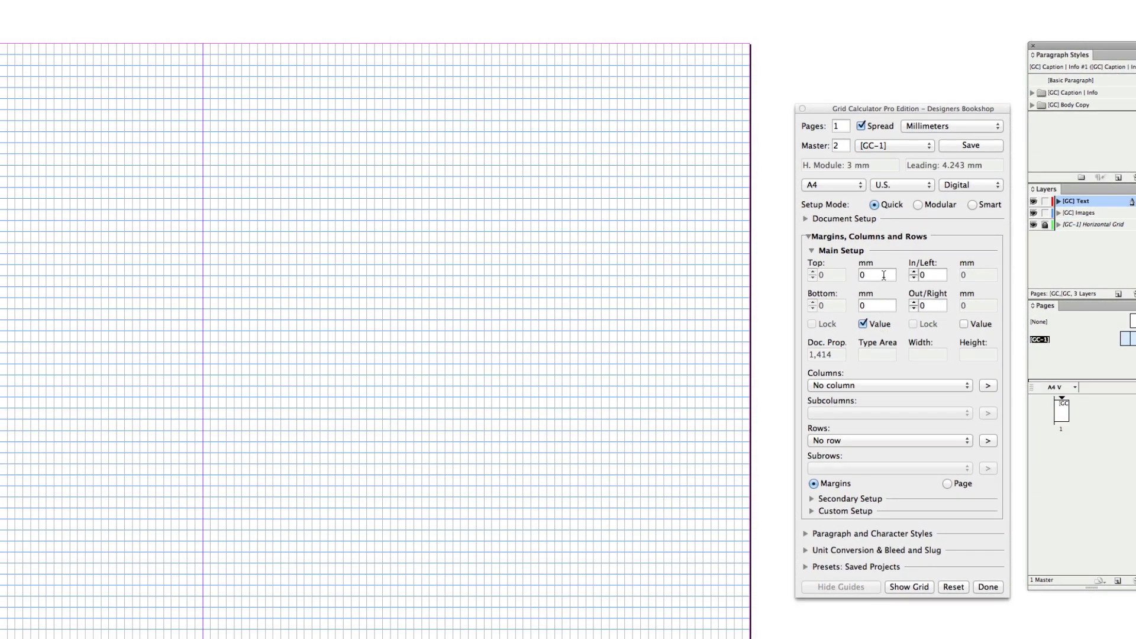
pyautogui.click(880, 275)
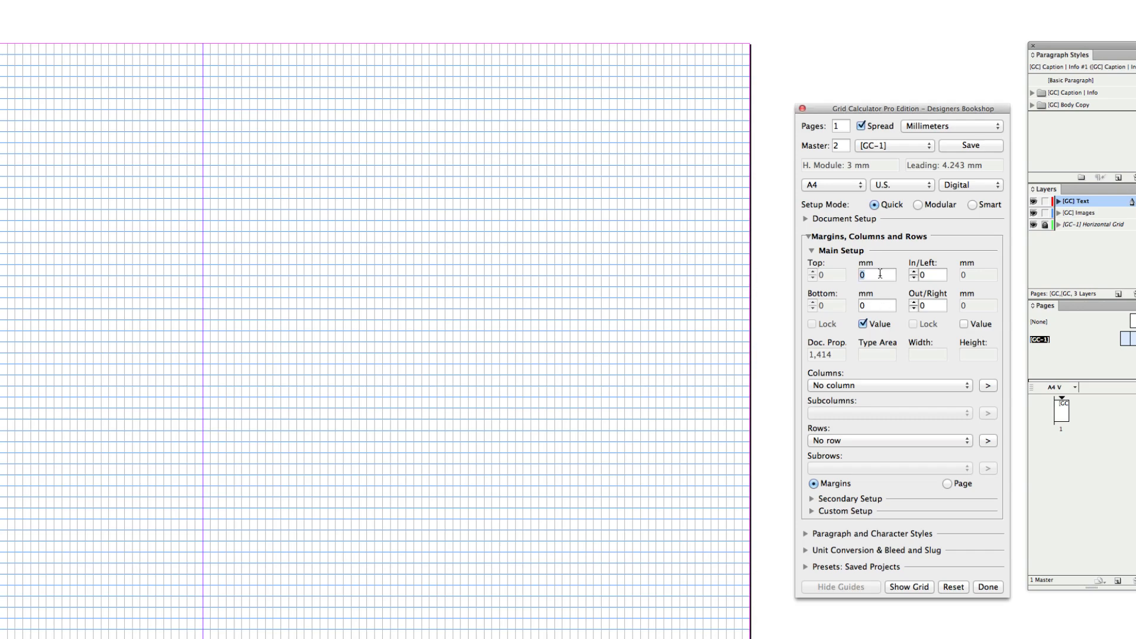
pyautogui.write('20')
pyautogui.press('Tab')
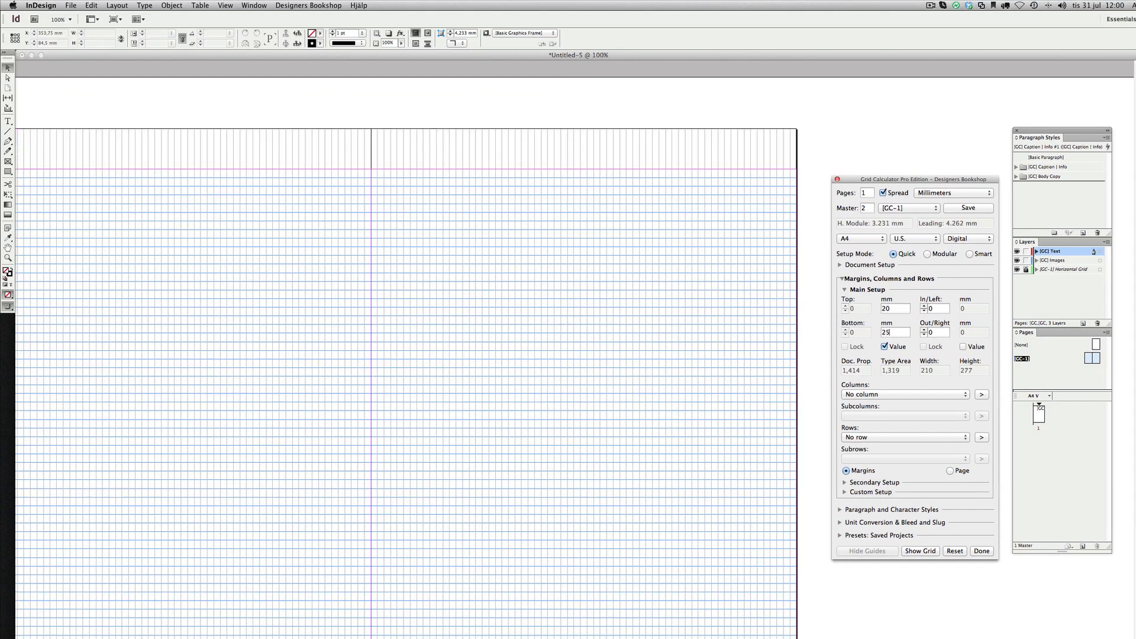
pyautogui.press('Tab')
# Turn off the value option for the top and bottom margins
pyautogui.click(627, 319)
pyautogui.moveTo(574, 372); pyautogui.dragTo(571, 238)
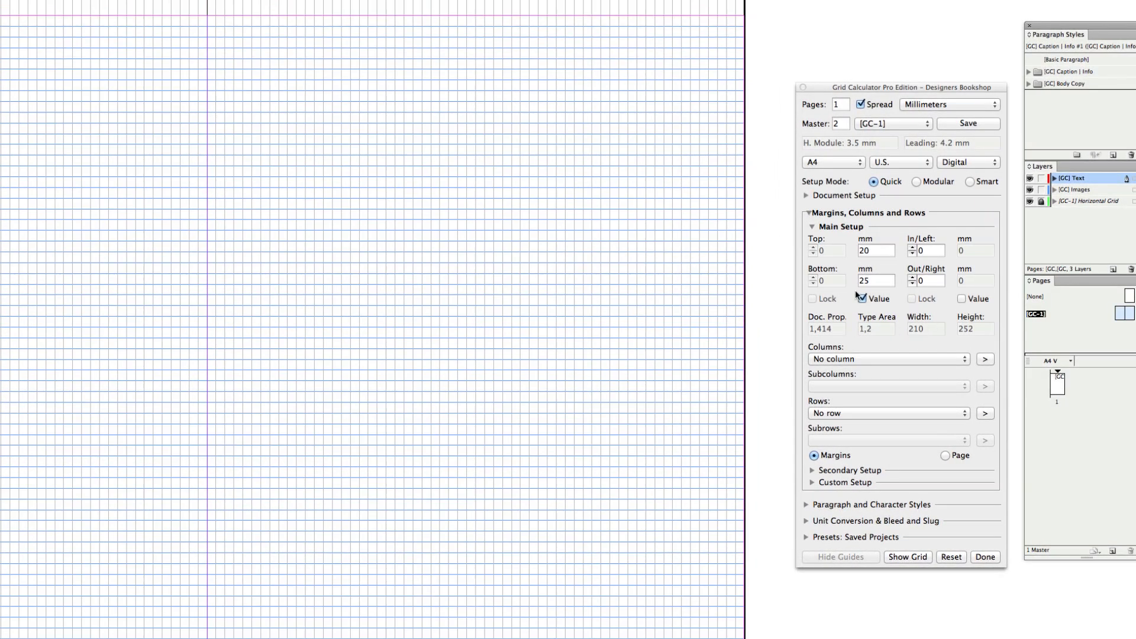
pyautogui.click(869, 302)
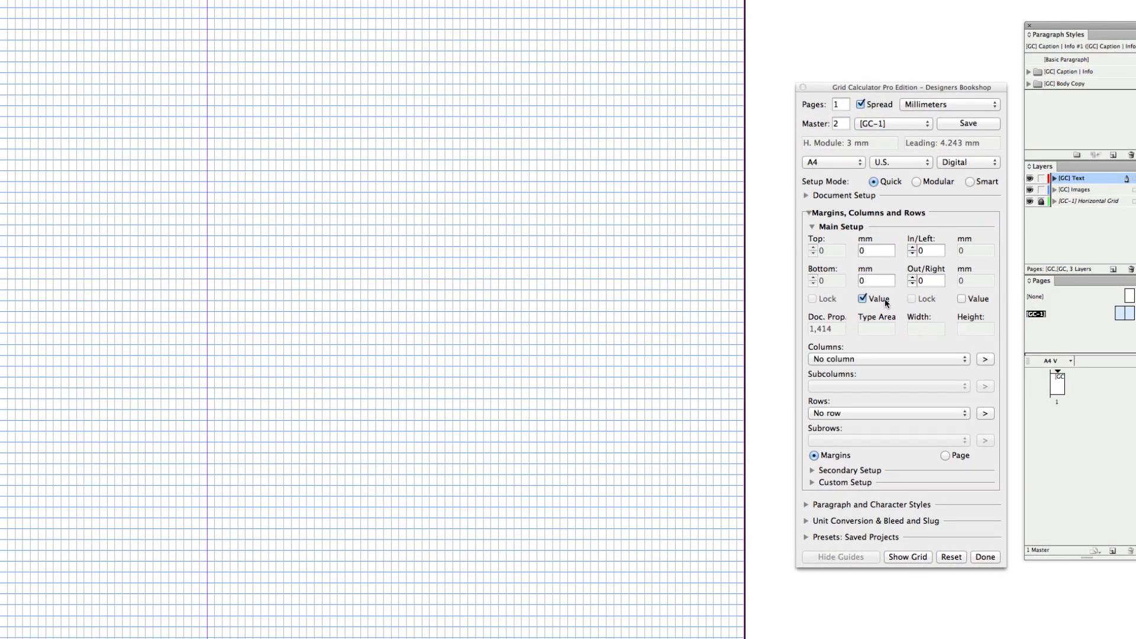
pyautogui.click(886, 305)
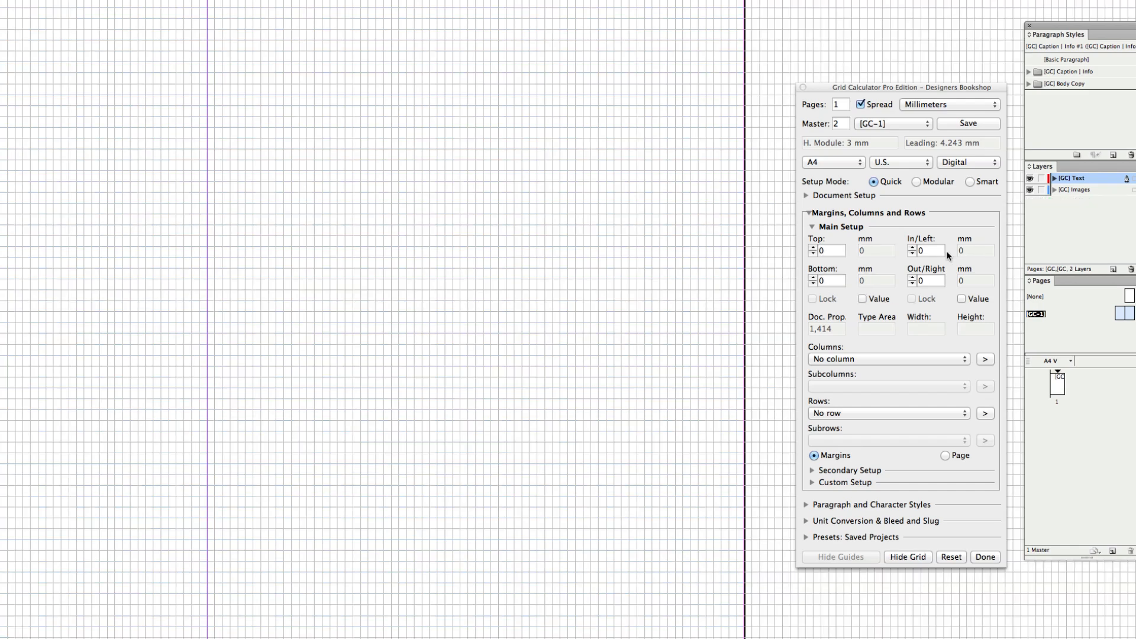
# Turn on the value option for the inside and outside margins and set them to 20 mm and 30 mm
pyautogui.click(962, 299)
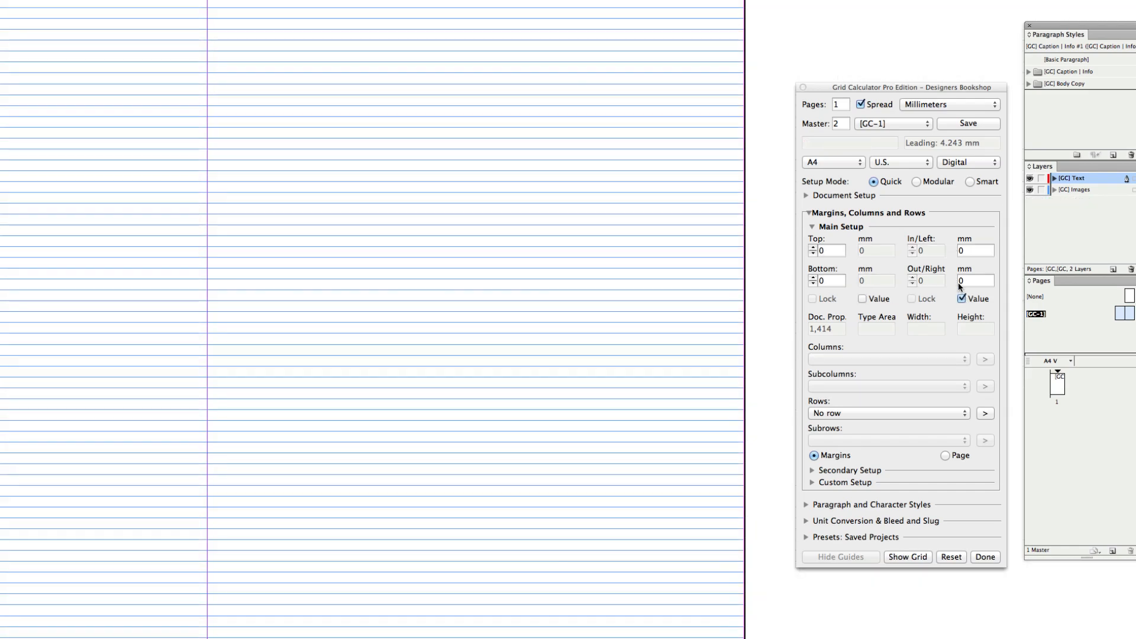
pyautogui.click(972, 252)
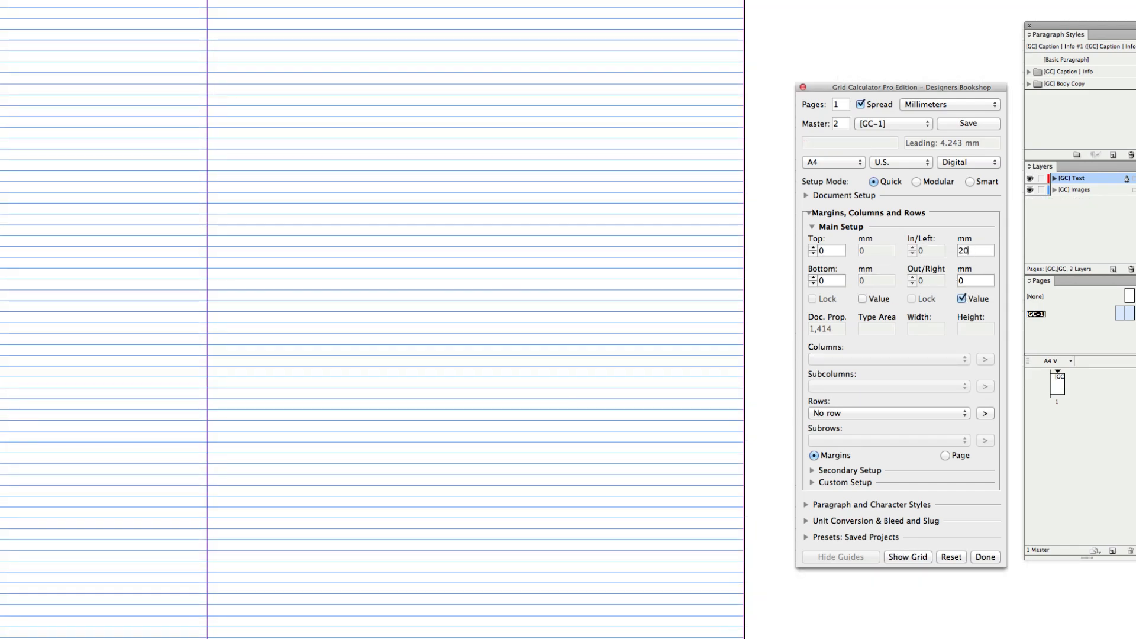
pyautogui.press('Tab')
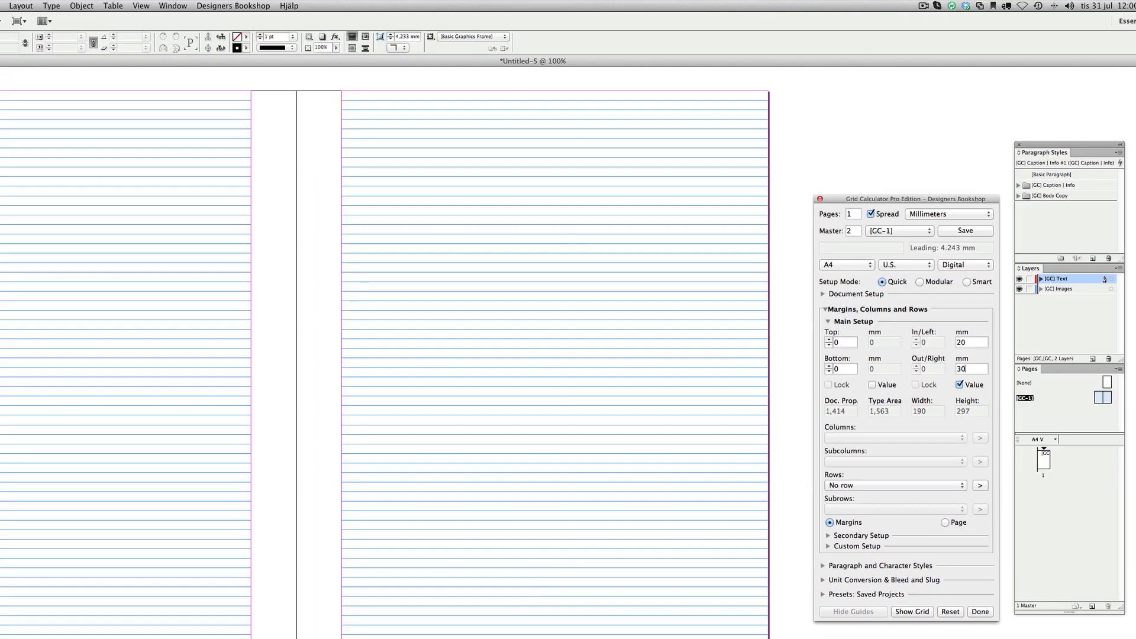
pyautogui.press('Tab')
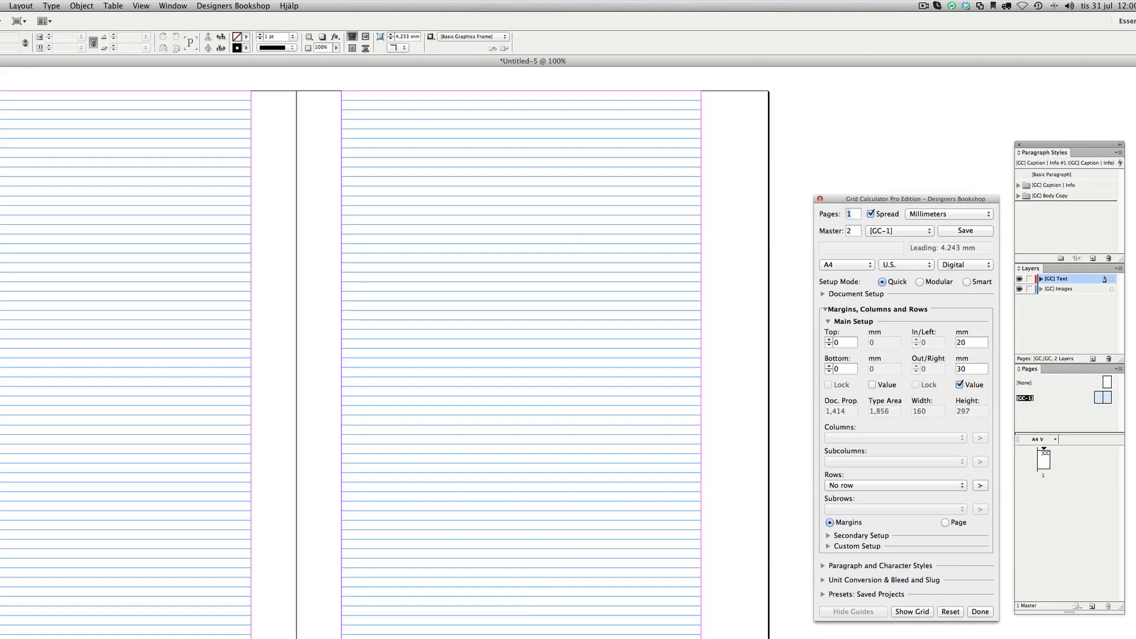
# In the Custom Setup, set 3 columns with a 3.3 gutter and 2 subcolumns with a 2 gutter
pyautogui.click(845, 545)
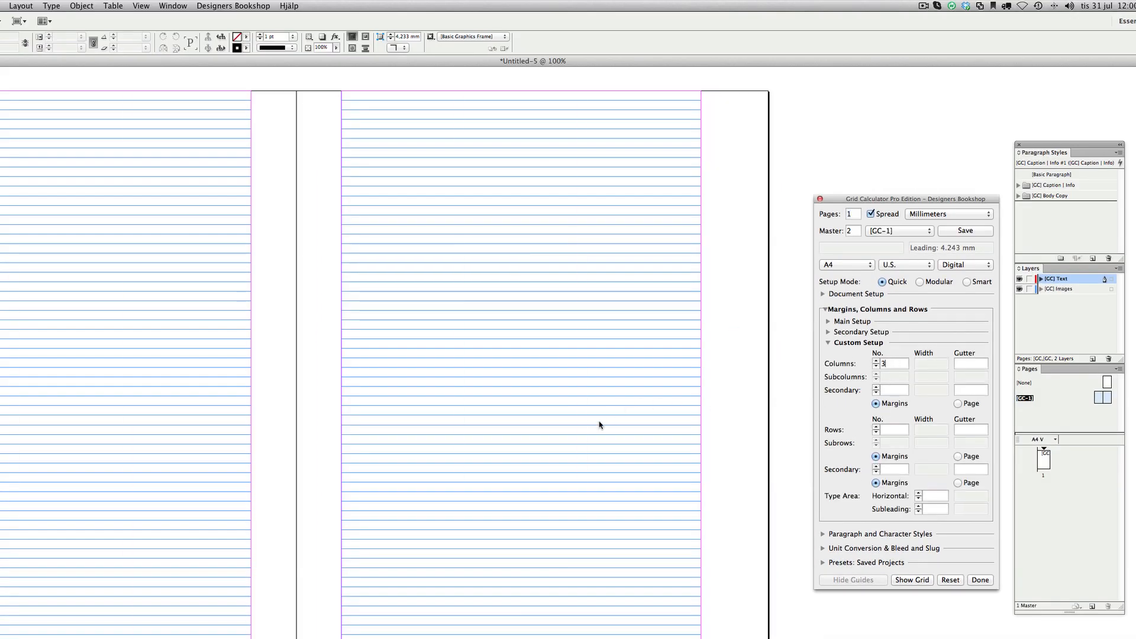
pyautogui.write('3')
pyautogui.press('Tab')
pyautogui.write('3')
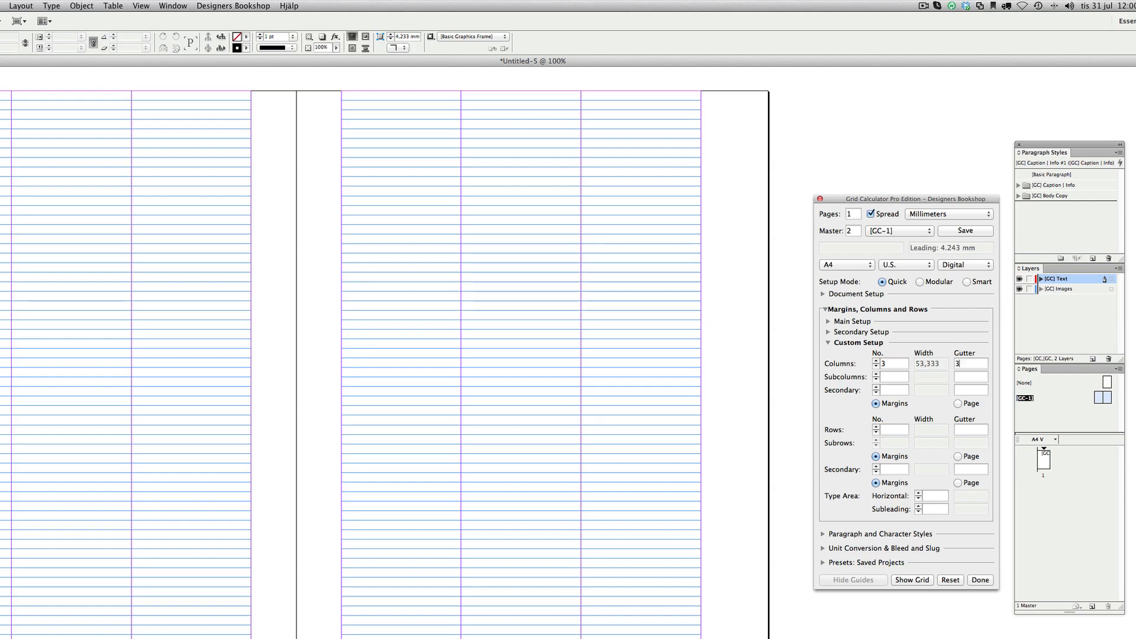
pyautogui.write('.3')
pyautogui.press('Tab')
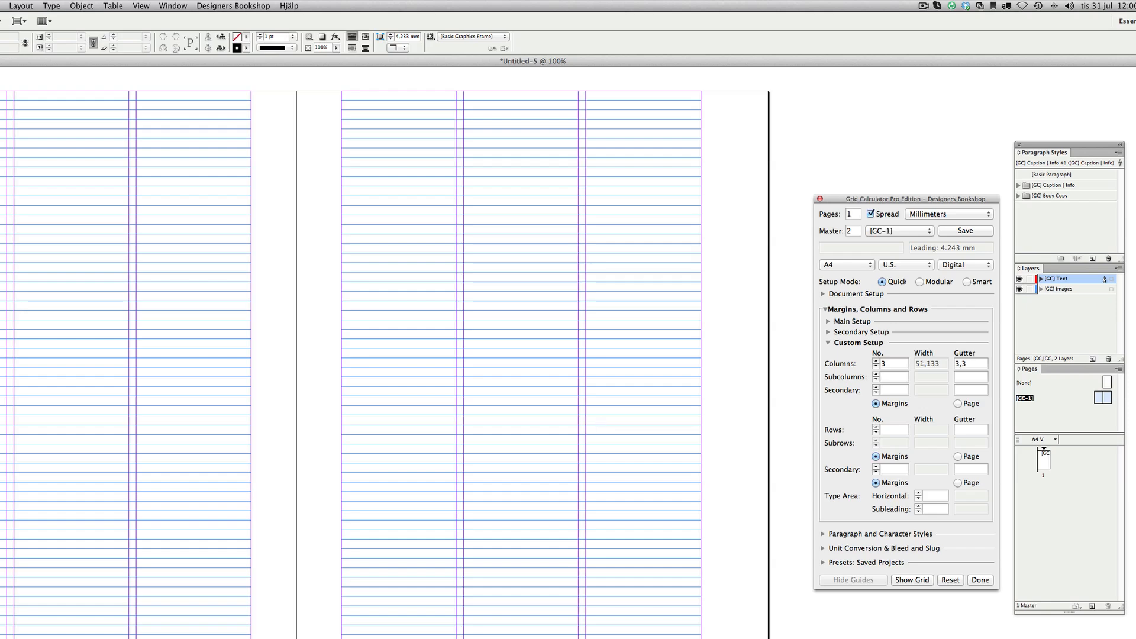
pyautogui.write('2')
pyautogui.press('Tab')
pyautogui.write('2')
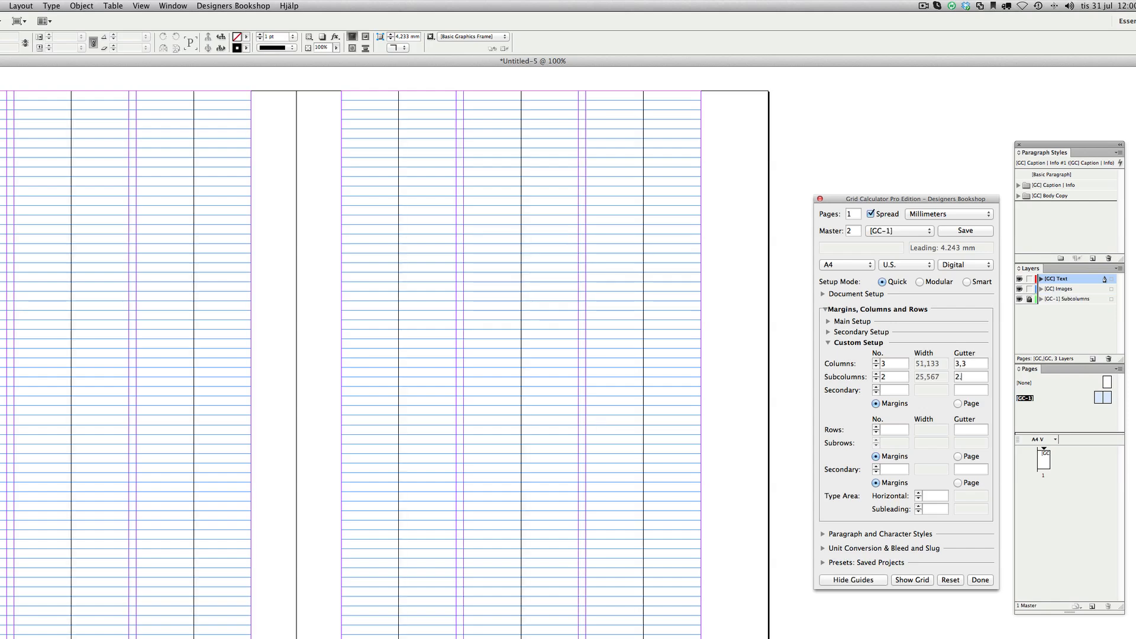